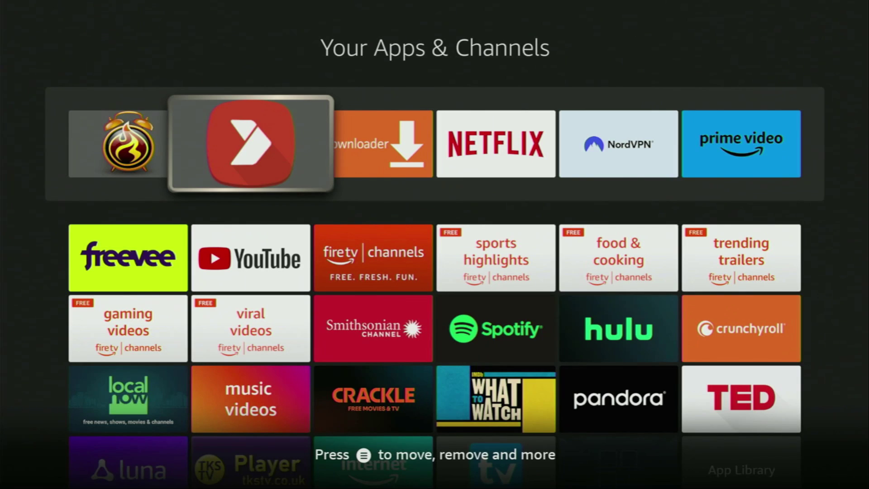
Step: Open the text search from the Find section of the Fire TV home screen
{"action": "key", "text": "Right"}
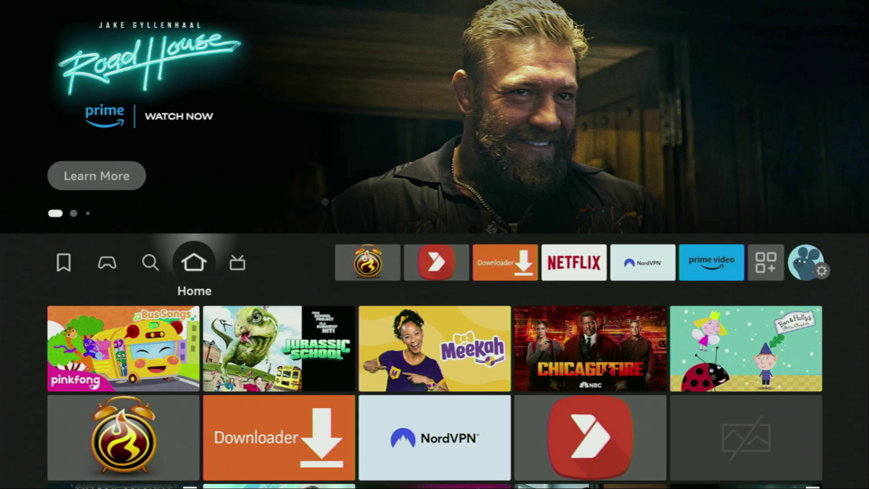
{"action": "key", "text": "Left"}
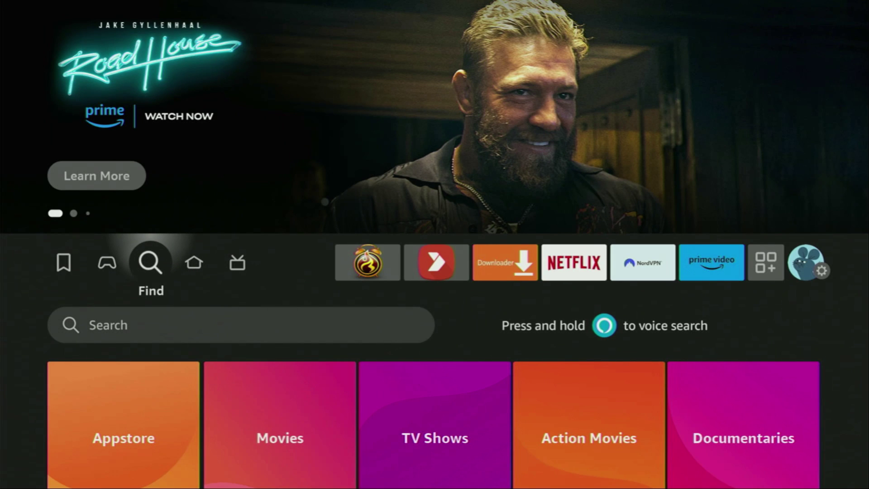
{"action": "key", "text": "Down"}
{"action": "key", "text": "Return"}
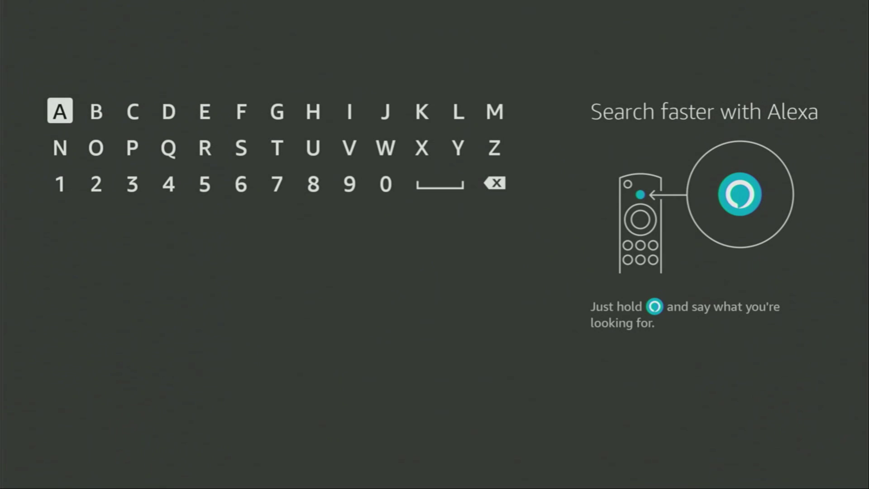
Step: Enter "Do" as the search text and choose the Downloader suggestion to show its app results
{"action": "key", "text": "Right"}
{"action": "key", "text": "Right"}
{"action": "key", "text": "Right"}
{"action": "key", "text": "Return"}
{"action": "key", "text": "Down"}
{"action": "key", "text": "Left"}
{"action": "key", "text": "Left"}
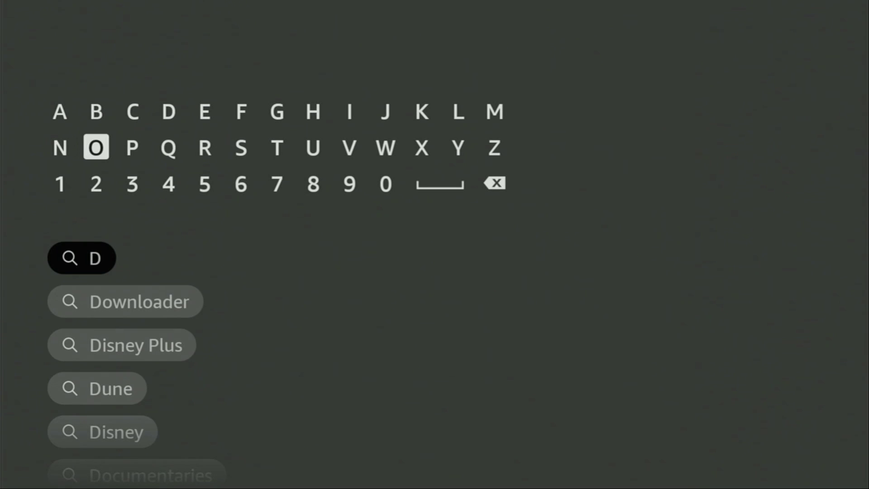
{"action": "key", "text": "Return"}
{"action": "key", "text": "Right"}
{"action": "key", "text": "Right"}
{"action": "key", "text": "Down"}
{"action": "key", "text": "Down"}
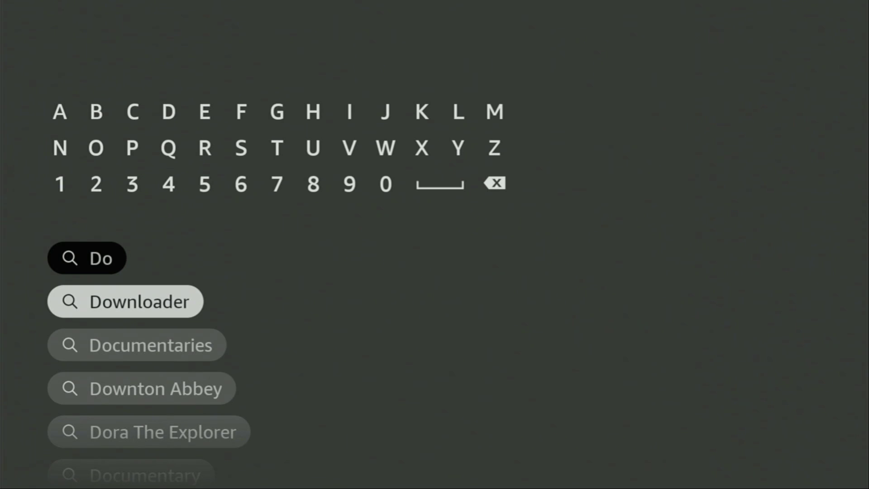
{"action": "key", "text": "Return"}
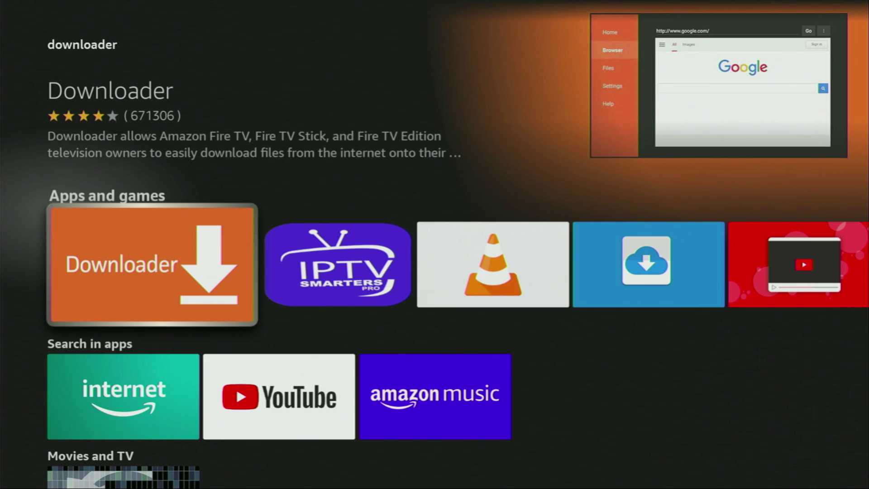
Step: Return to the home screen and open the My Fire TV settings
{"action": "key", "text": "Home"}
{"action": "key", "text": "Right"}
{"action": "key", "text": "Right"}
{"action": "key", "text": "Right"}
{"action": "key", "text": "Right"}
{"action": "key", "text": "Right"}
{"action": "key", "text": "Right"}
{"action": "key", "text": "Right"}
{"action": "key", "text": "Right"}
{"action": "key", "text": "Right"}
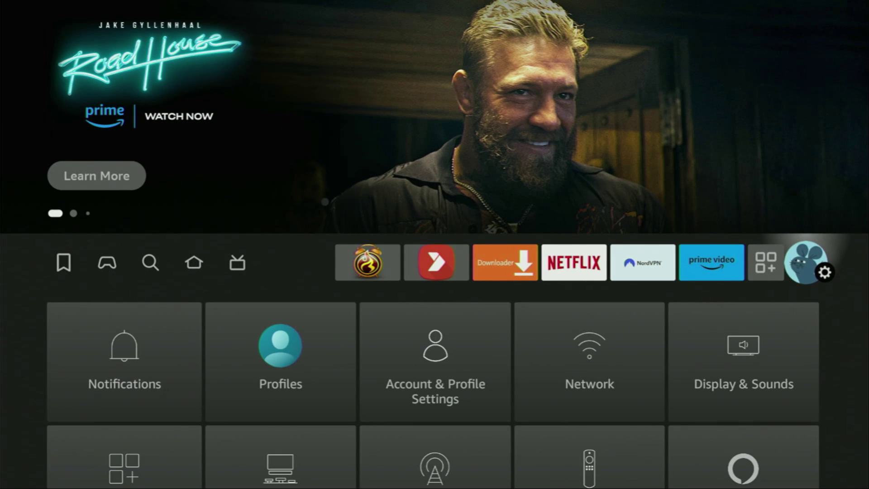
{"action": "key", "text": "Down"}
{"action": "key", "text": "Down"}
{"action": "key", "text": "Down"}
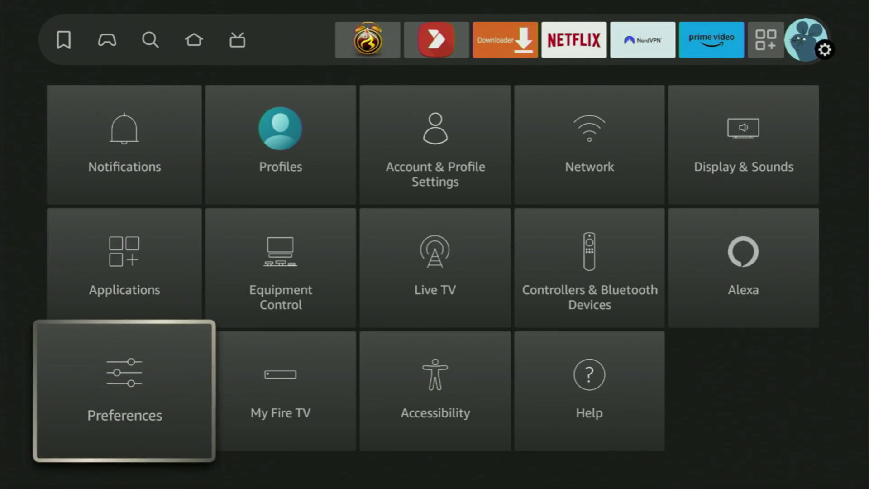
{"action": "key", "text": "Right"}
{"action": "key", "text": "Return"}
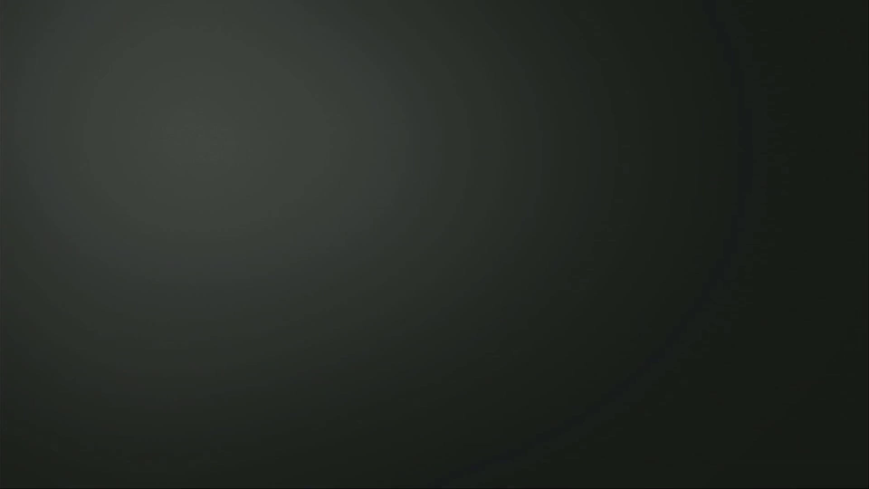
Step: Open the About page of My Fire TV and select the Fire TV Stick 4K Max entry
{"action": "key", "text": "Down"}
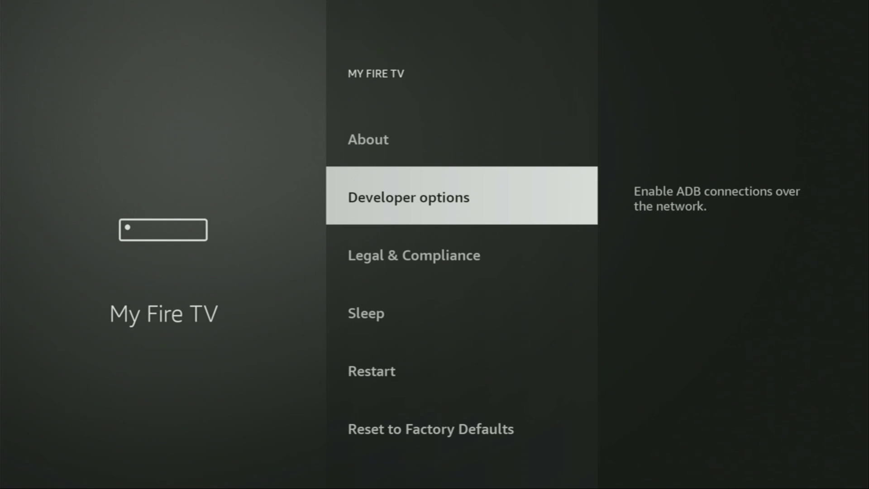
{"action": "key", "text": "Up"}
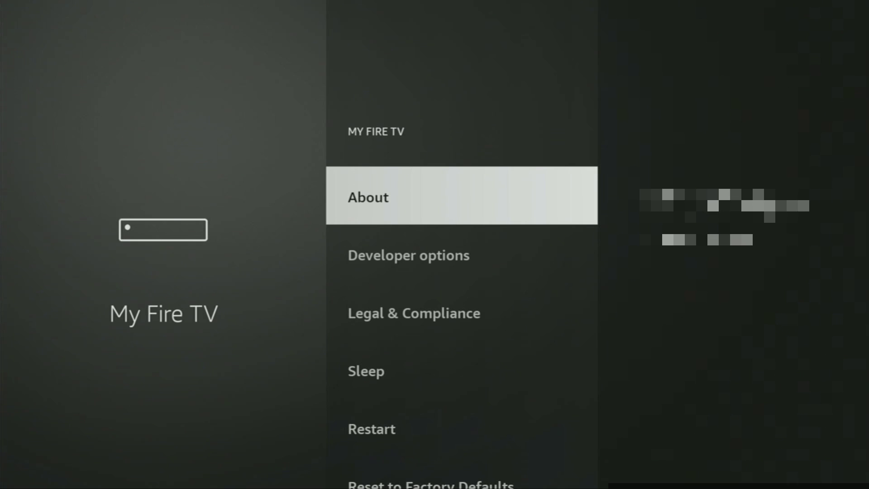
{"action": "key", "text": "Return"}
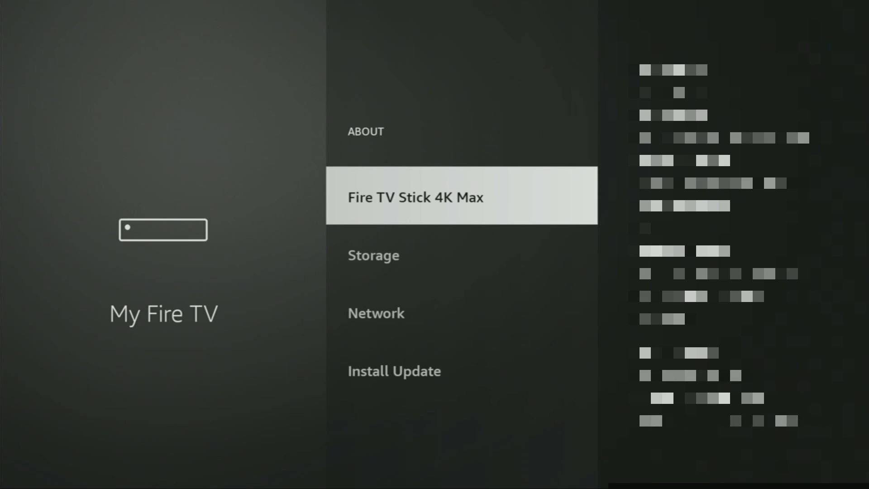
{"action": "key", "text": "Return"}
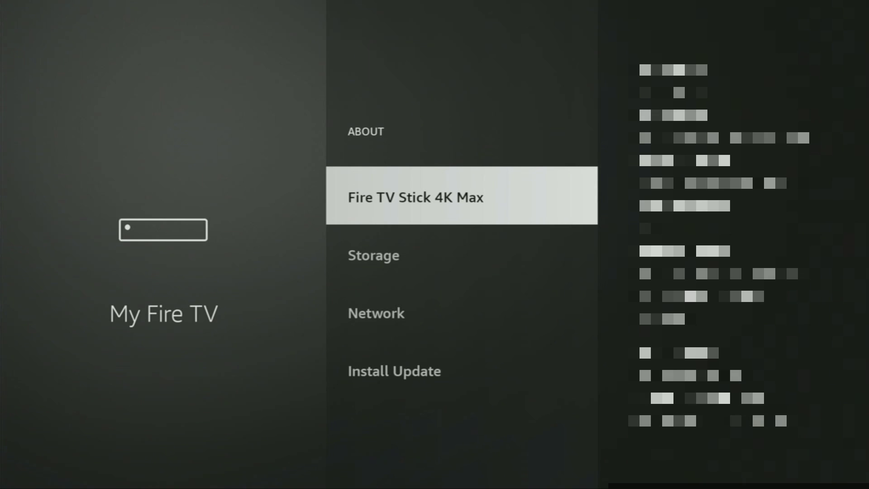
Step: Go back to My Fire TV and open the Install unknown apps setting within Developer options
{"action": "key", "text": "Escape"}
{"action": "key", "text": "Down"}
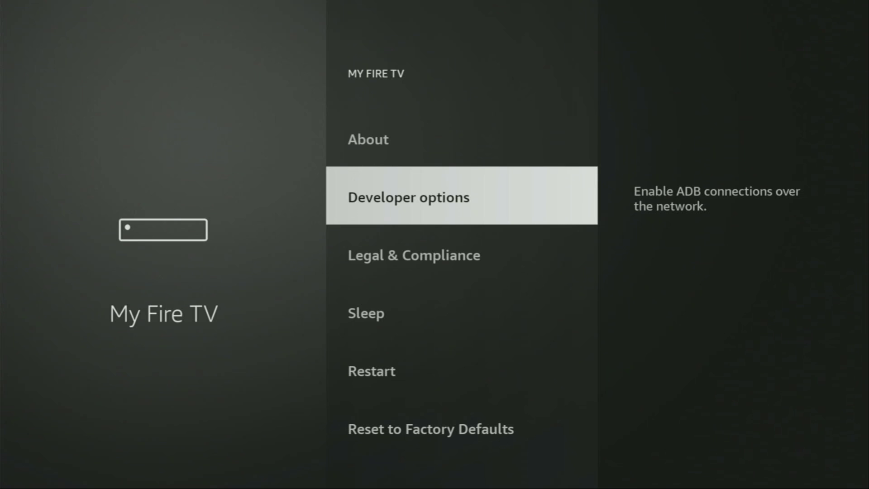
{"action": "key", "text": "Return"}
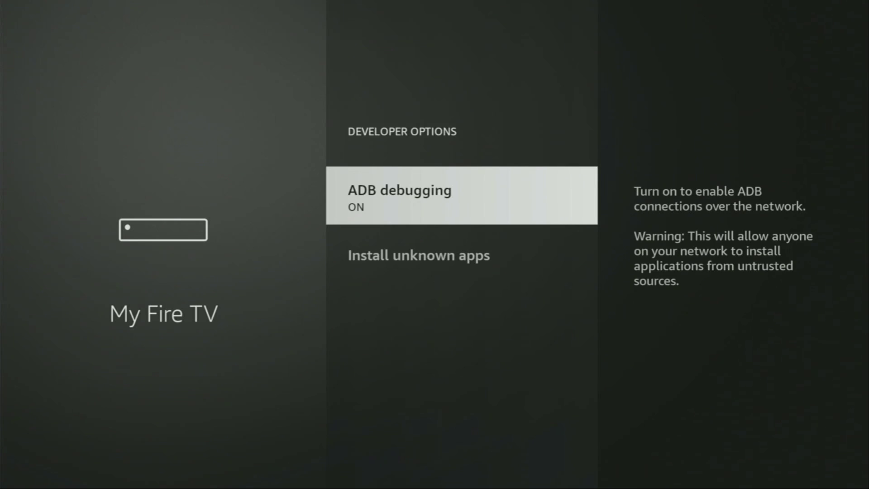
{"action": "key", "text": "Down"}
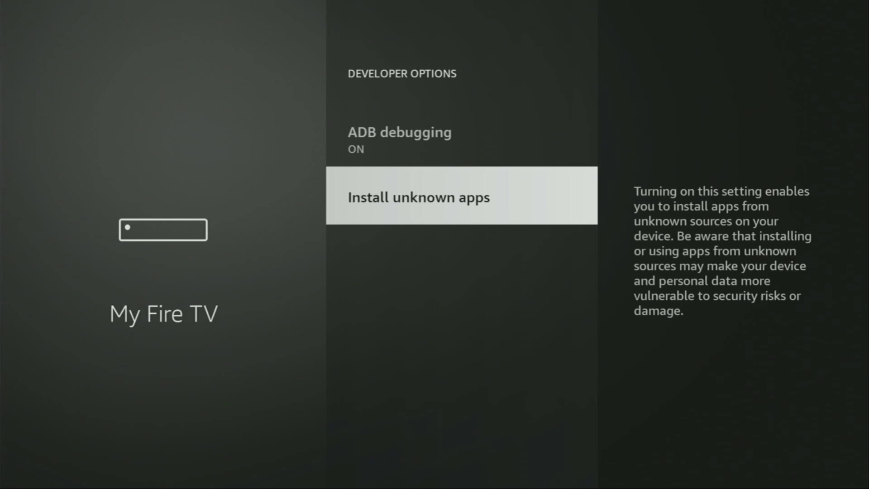
{"action": "key", "text": "Return"}
{"action": "key", "text": "Down"}
{"action": "key", "text": "Down"}
{"action": "key", "text": "Down"}
{"action": "key", "text": "Return"}
{"action": "key", "text": "Return"}
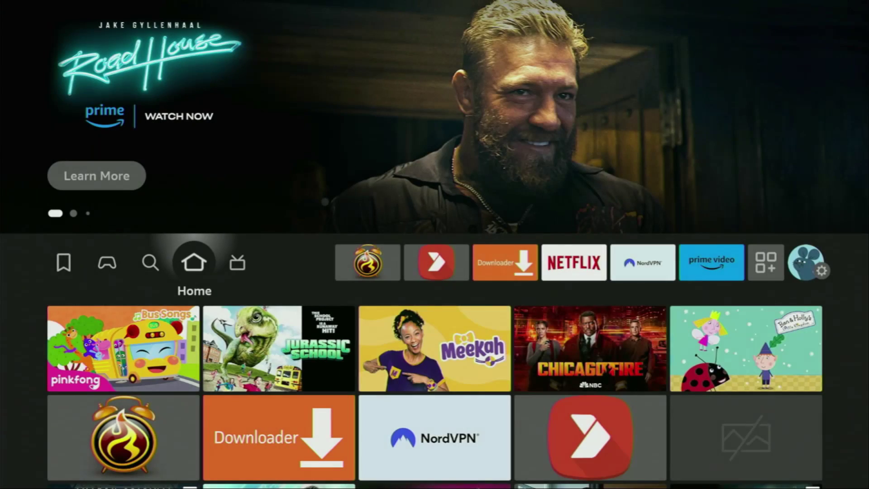
Step: Open the full list of apps and channels from the home screen and launch NordVPN
{"action": "key", "text": "Right"}
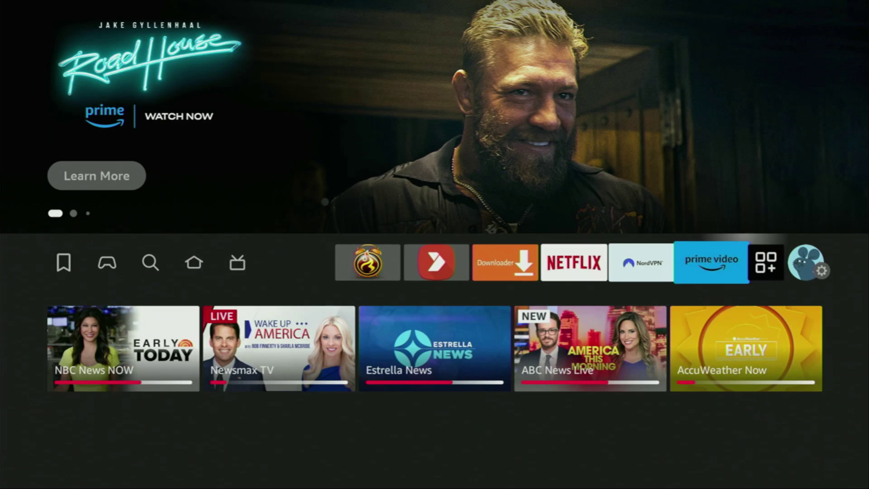
{"action": "key", "text": "Right"}
{"action": "key", "text": "Return"}
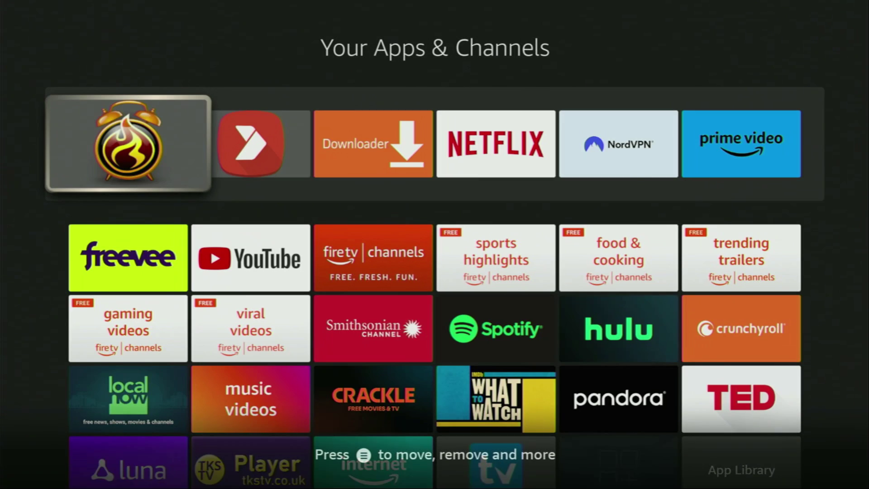
{"action": "key", "text": "Right"}
{"action": "key", "text": "Right"}
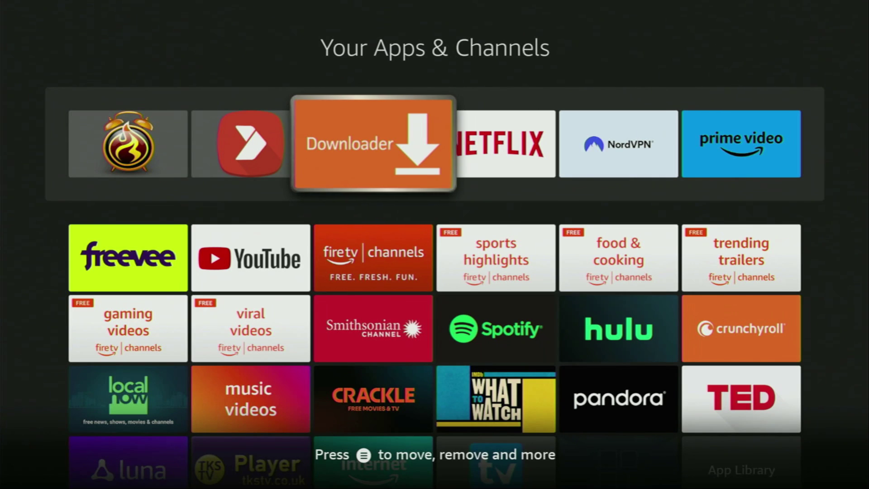
{"action": "key", "text": "Right"}
{"action": "key", "text": "Right"}
{"action": "key", "text": "Return"}
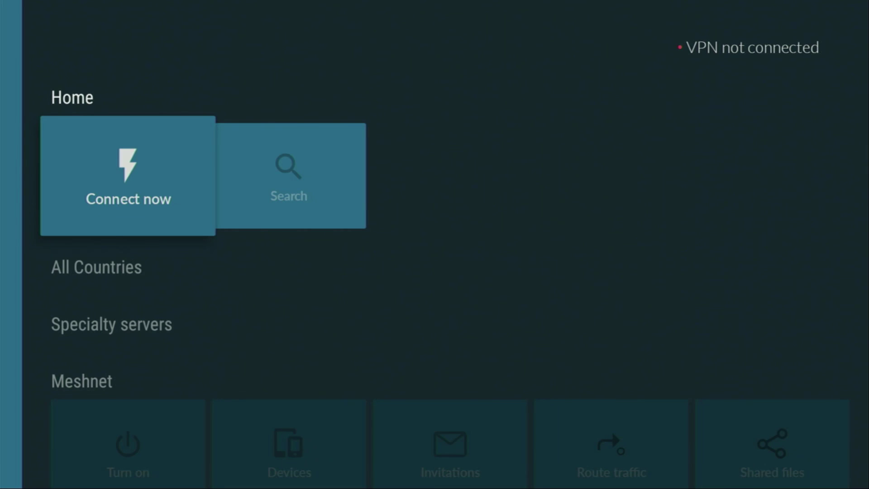
Step: Connect the VPN to Canada from the All Countries list
{"action": "key", "text": "Right"}
{"action": "key", "text": "Right"}
{"action": "key", "text": "Right"}
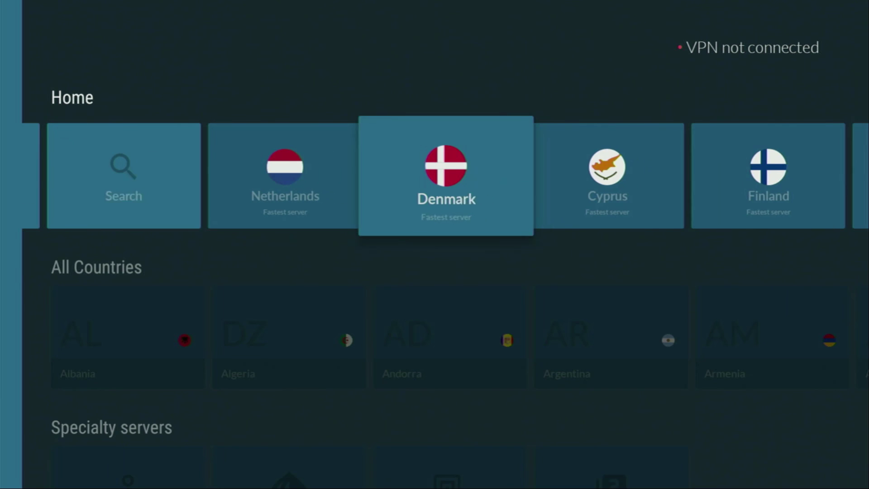
{"action": "key", "text": "Right"}
{"action": "key", "text": "Right"}
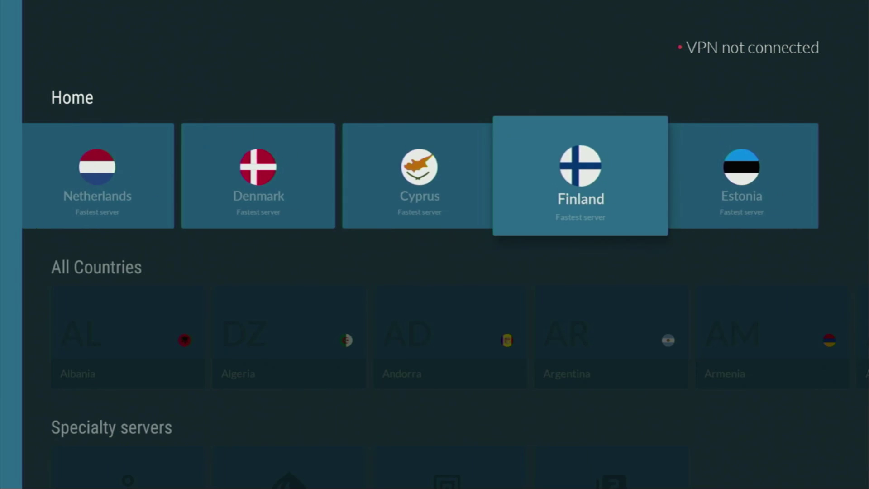
{"action": "key", "text": "Down"}
{"action": "key", "text": "Right"}
{"action": "key", "text": "Right"}
{"action": "key", "text": "Right"}
{"action": "key", "text": "Right"}
{"action": "key", "text": "Right"}
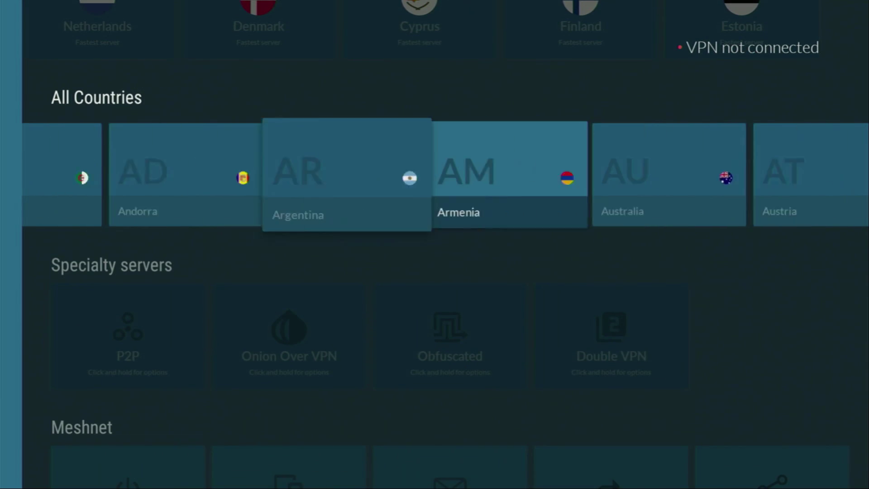
{"action": "key", "text": "Right"}
{"action": "key", "text": "Right"}
{"action": "key", "text": "Right"}
{"action": "key", "text": "Right"}
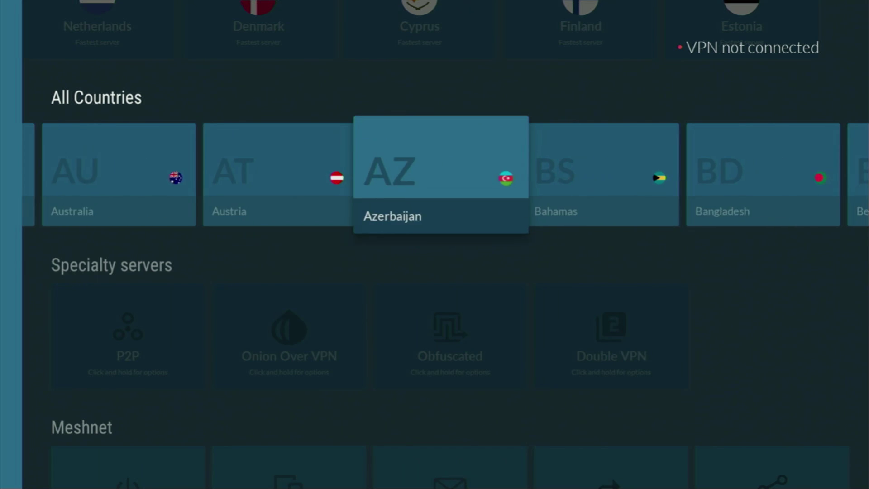
{"action": "key", "text": "Right"}
{"action": "key", "text": "Right"}
{"action": "key", "text": "Right"}
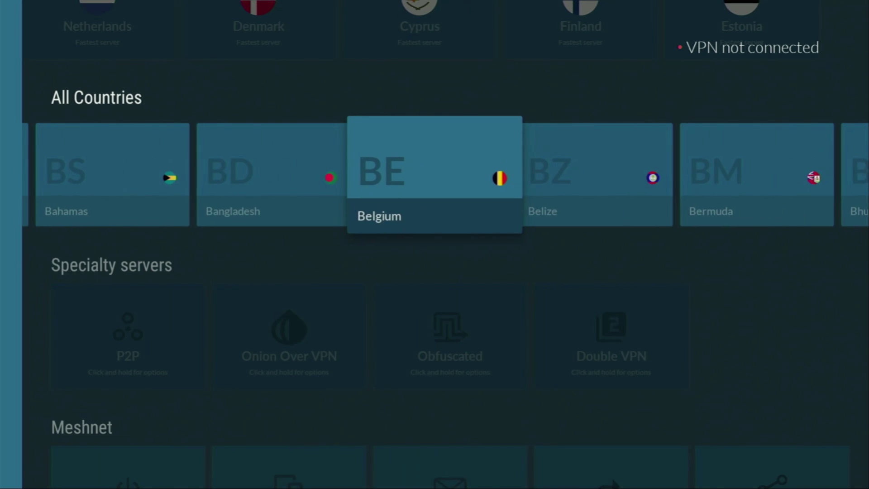
{"action": "key", "text": "Right"}
{"action": "key", "text": "Right"}
{"action": "key", "text": "Right"}
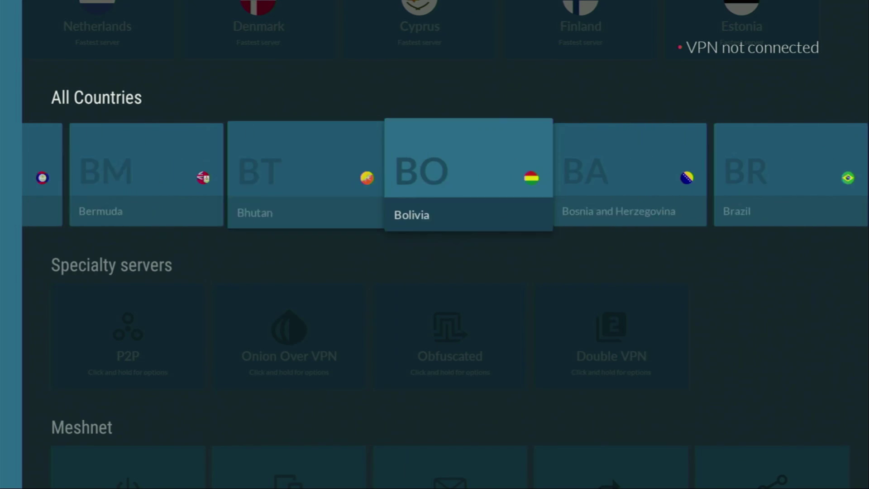
{"action": "key", "text": "Right"}
{"action": "key", "text": "Right"}
{"action": "key", "text": "Right"}
{"action": "key", "text": "Right"}
{"action": "key", "text": "Right"}
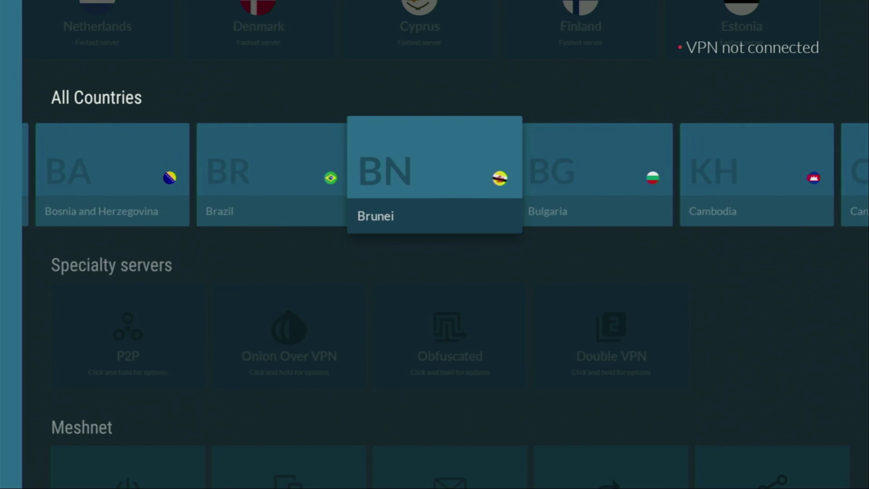
{"action": "key", "text": "Right"}
{"action": "key", "text": "Left"}
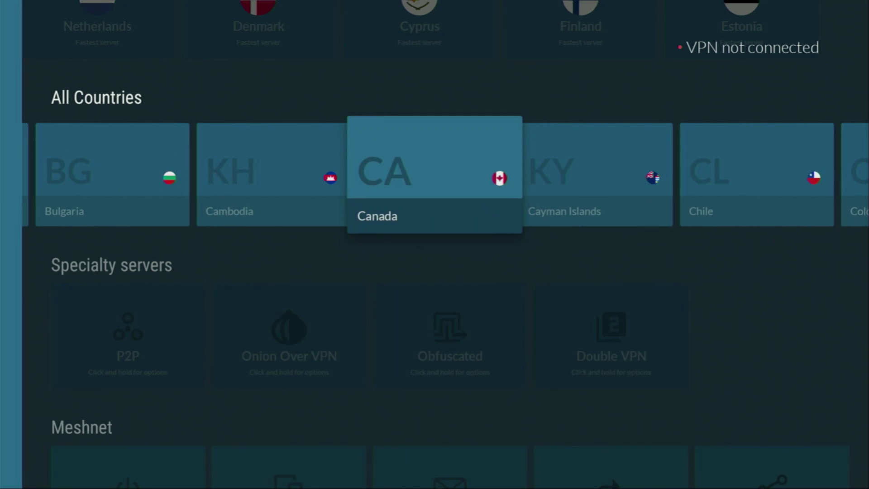
{"action": "key", "text": "Return"}
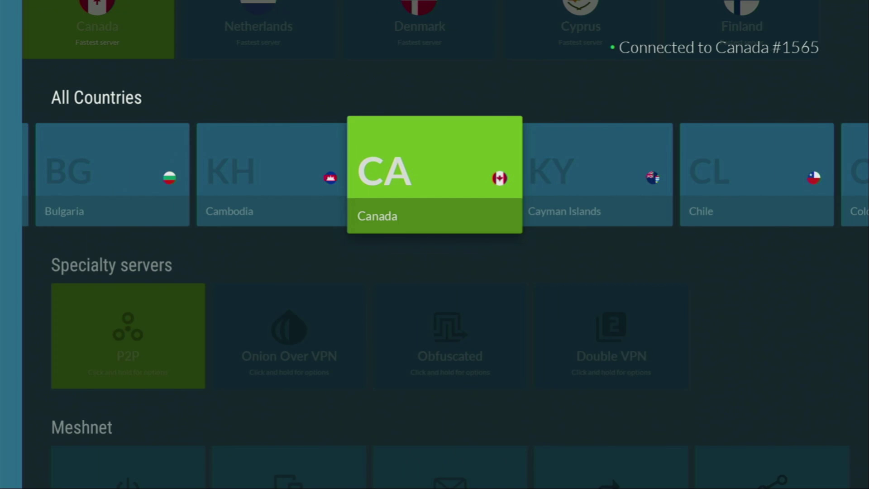
Step: Browse the countries listed after Canada in the All Countries list
{"action": "key", "text": "Right"}
{"action": "key", "text": "Right"}
{"action": "key", "text": "Right"}
{"action": "key", "text": "Right"}
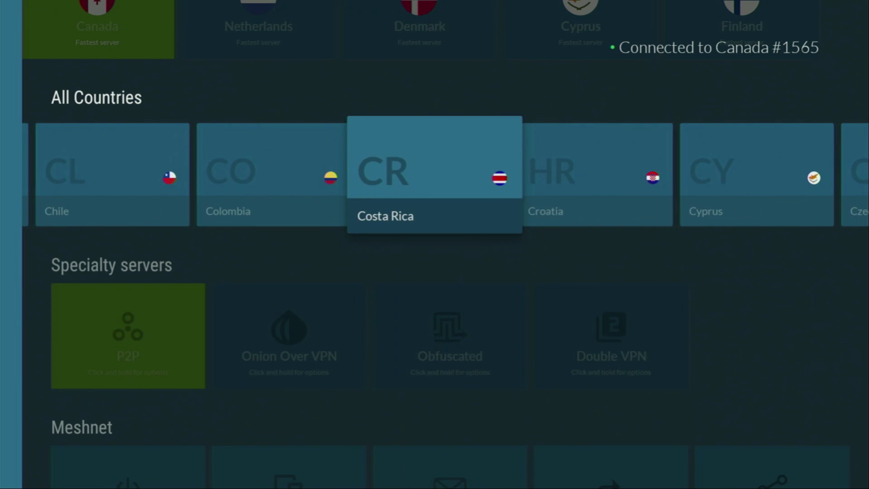
{"action": "key", "text": "Right"}
{"action": "key", "text": "Right"}
{"action": "key", "text": "Right"}
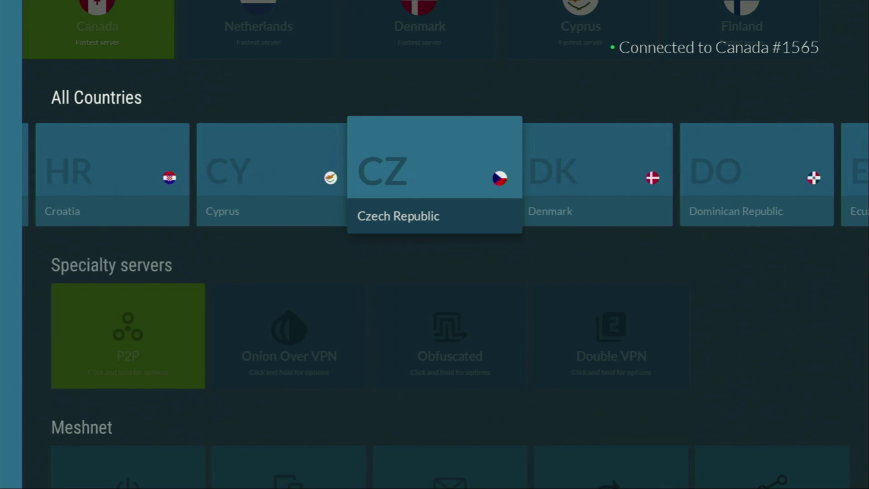
{"action": "key", "text": "Right"}
{"action": "key", "text": "Right"}
{"action": "key", "text": "Right"}
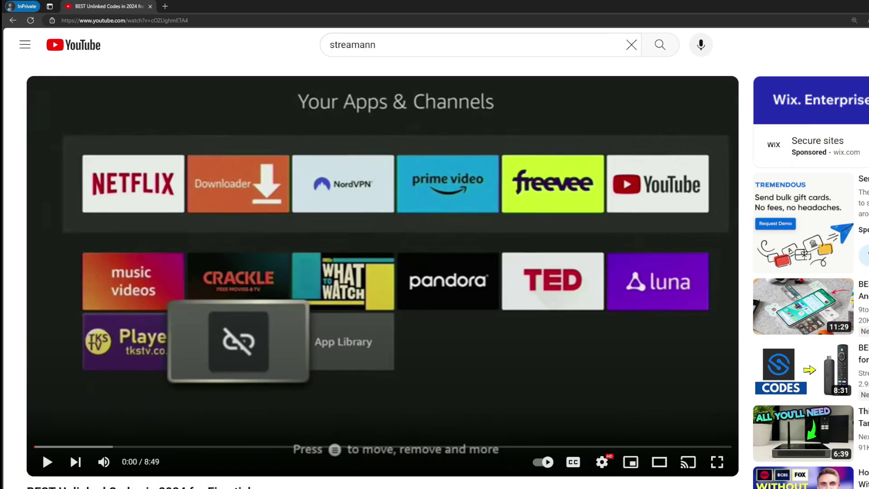
Step: Switch to YouTube in the browser and expand the description of the video "BEST Unlinked Codes in 2024 for Firesticks"
{"action": "scroll", "coordinate": [311, 397], "scroll_direction": "down", "scroll_amount": 7}
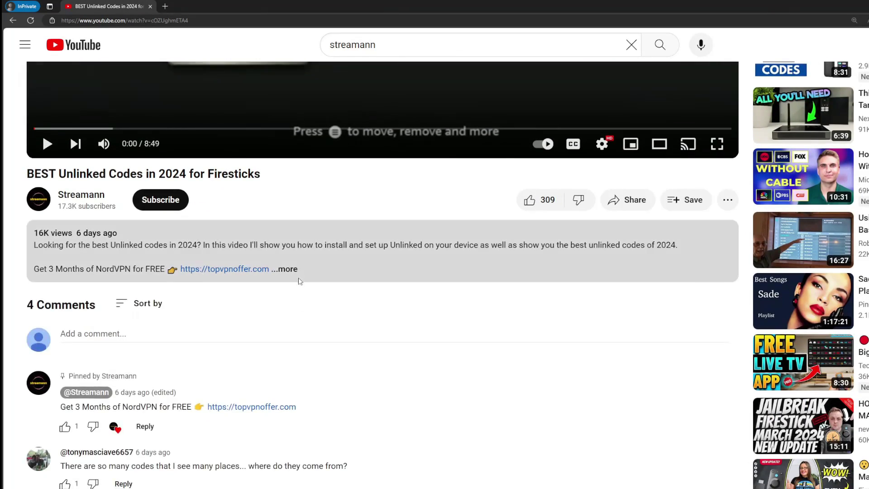
{"action": "left_click", "coordinate": [289, 275]}
{"action": "scroll", "coordinate": [212, 278], "scroll_direction": "down", "scroll_amount": 5}
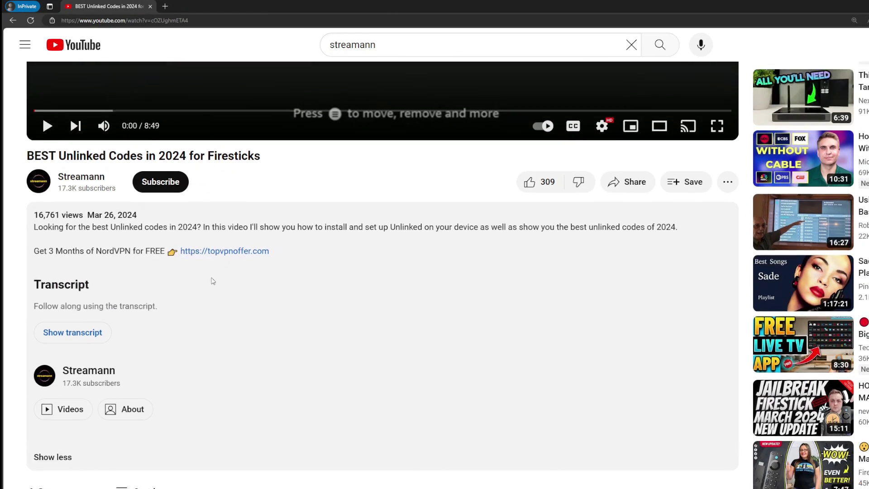
Step: Open the topvpnoffer.com link from the video description and view the NordVPN deal
{"action": "left_click_drag", "start_coordinate": [299, 374], "coordinate": [211, 376]}
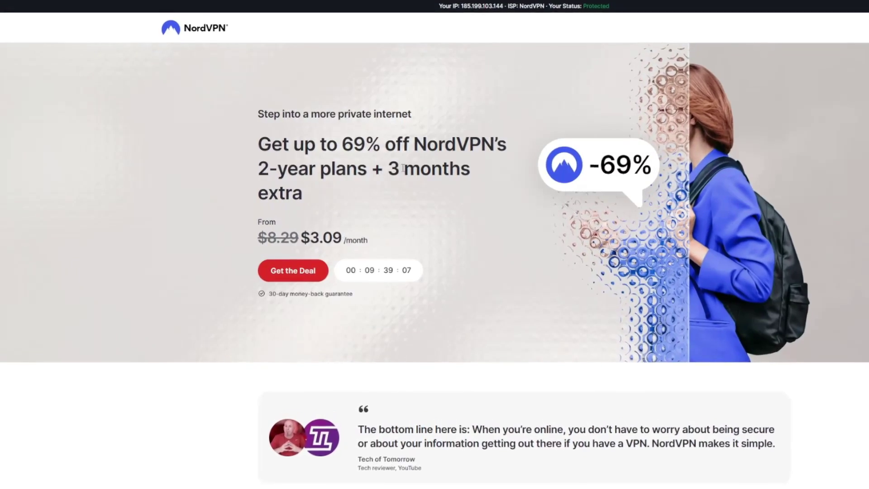
{"action": "left_click_drag", "start_coordinate": [386, 164], "coordinate": [475, 190]}
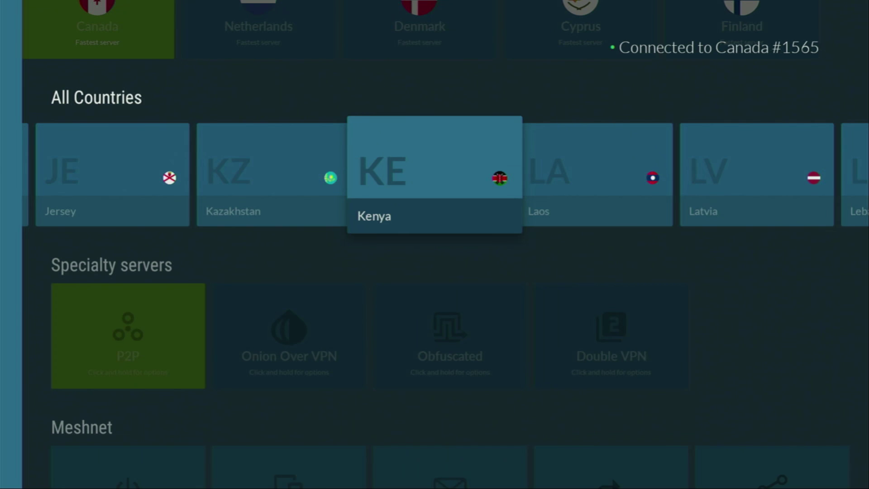
Step: Return to NordVPN on the Fire TV and browse the All Countries list from Kenya past Myanmar (Burma)
{"action": "key", "text": "Right"}
{"action": "key", "text": "Right"}
{"action": "key", "text": "Right"}
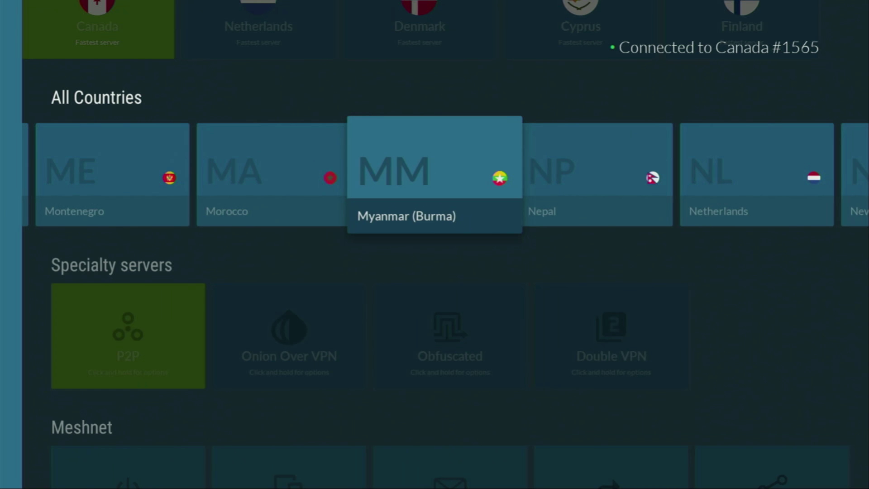
{"action": "key", "text": "Right"}
{"action": "key", "text": "Right"}
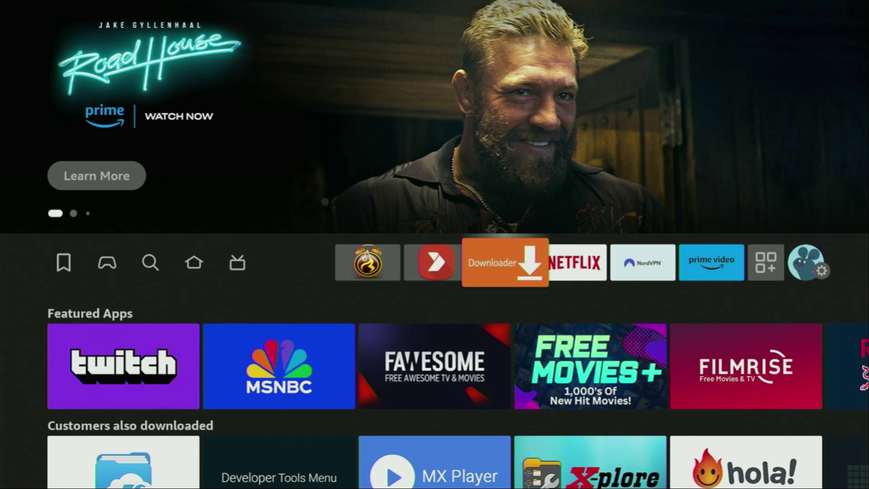
Step: Launch Downloader from the home screen and go to its URL or search term field
{"action": "key", "text": "Return"}
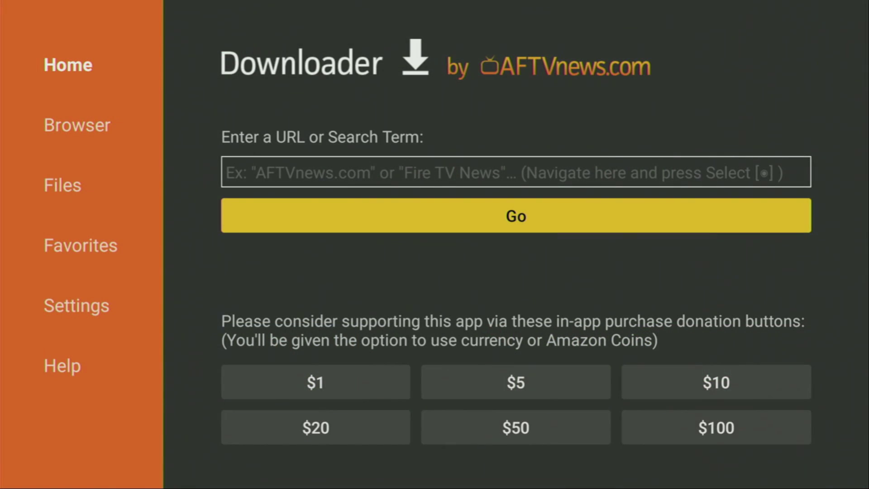
{"action": "key", "text": "Up"}
{"action": "key", "text": "Up"}
{"action": "key", "text": "Up"}
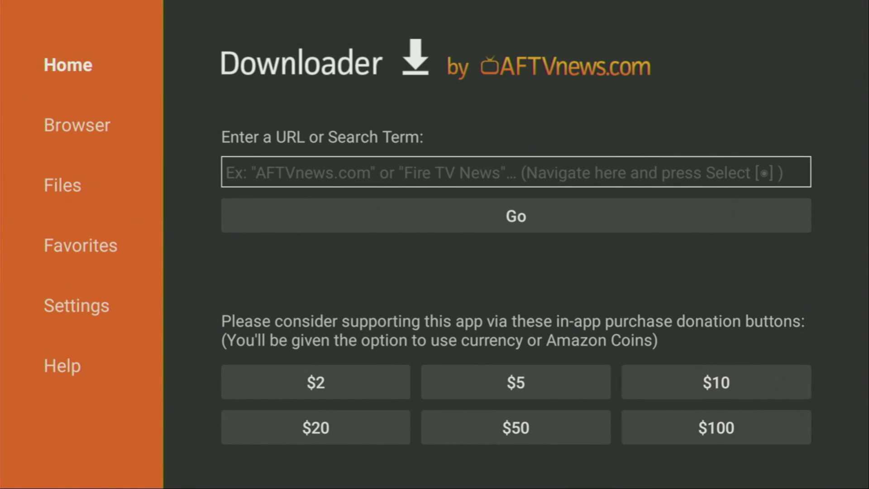
{"action": "key", "text": "Right"}
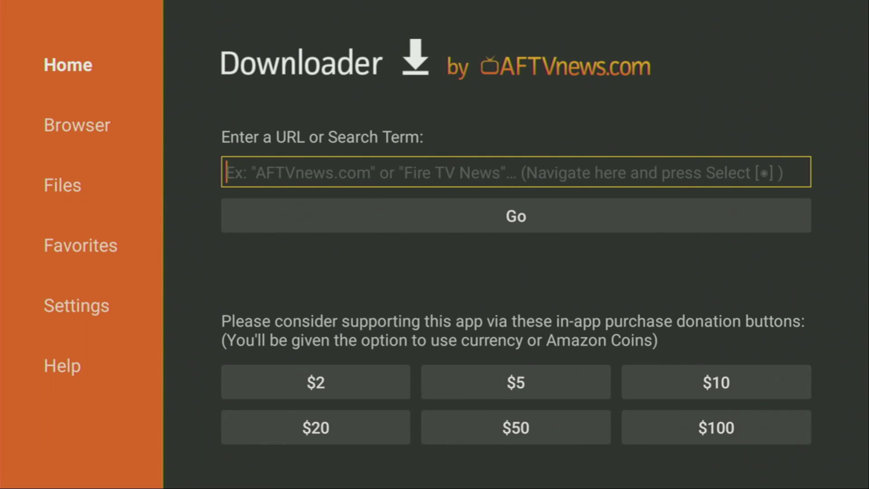
Step: Enter kodi.tv as the address in Downloader and load the site
{"action": "key", "text": "Return"}
{"action": "key", "text": "Down"}
{"action": "key", "text": "Return"}
{"action": "key", "text": "Up"}
{"action": "key", "text": "Right"}
{"action": "key", "text": "Right"}
{"action": "key", "text": "Down"}
{"action": "key", "text": "Right"}
{"action": "key", "text": "Right"}
{"action": "key", "text": "Return"}
{"action": "key", "text": "Up"}
{"action": "key", "text": "Left"}
{"action": "key", "text": "Return"}
{"action": "key", "text": "Right"}
{"action": "key", "text": "Right"}
{"action": "key", "text": "Right"}
{"action": "key", "text": "Right"}
{"action": "key", "text": "Right"}
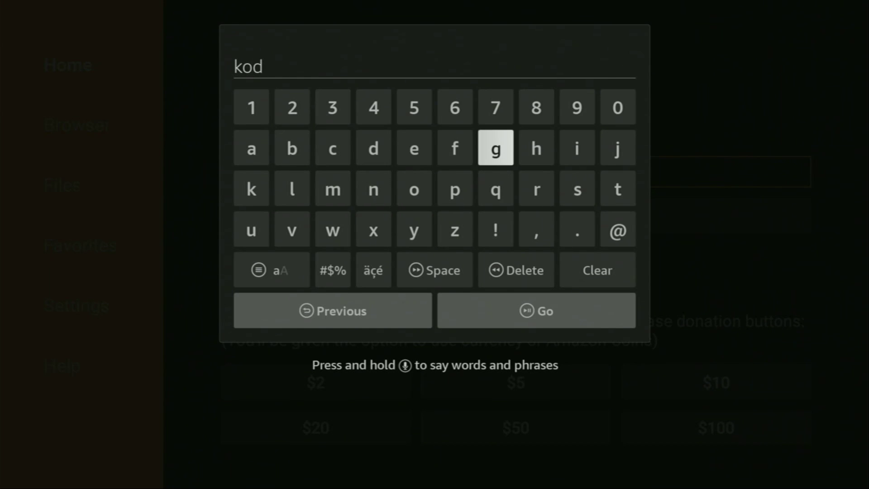
{"action": "key", "text": "Down"}
{"action": "key", "text": "Return"}
{"action": "key", "text": "Up"}
{"action": "key", "text": "Right"}
{"action": "key", "text": "Return"}
{"action": "key", "text": "Down"}
{"action": "key", "text": "Right"}
{"action": "key", "text": "Right"}
{"action": "key", "text": "Right"}
{"action": "key", "text": "Left"}
{"action": "key", "text": "Return"}
{"action": "key", "text": "Down"}
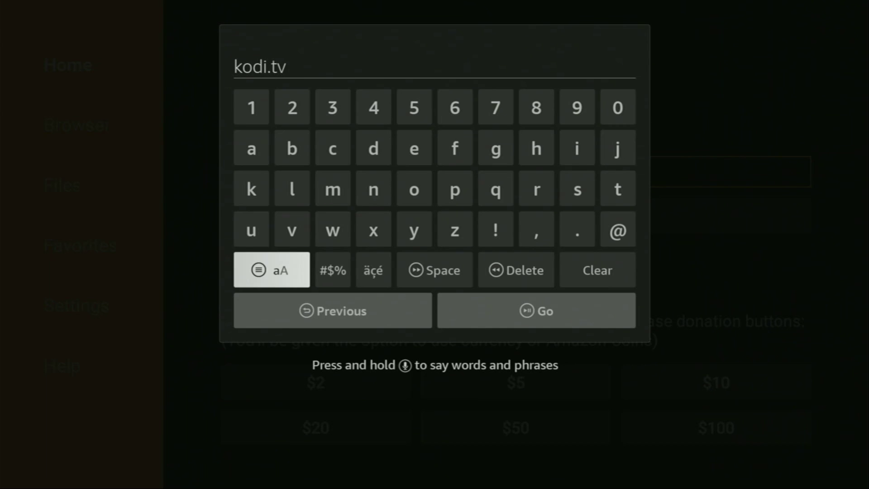
{"action": "key", "text": "Down"}
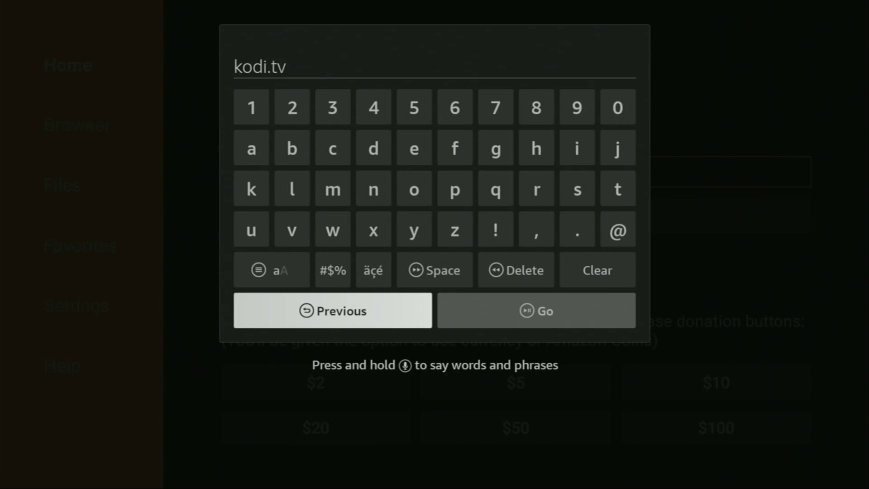
{"action": "key", "text": "Right"}
{"action": "key", "text": "Return"}
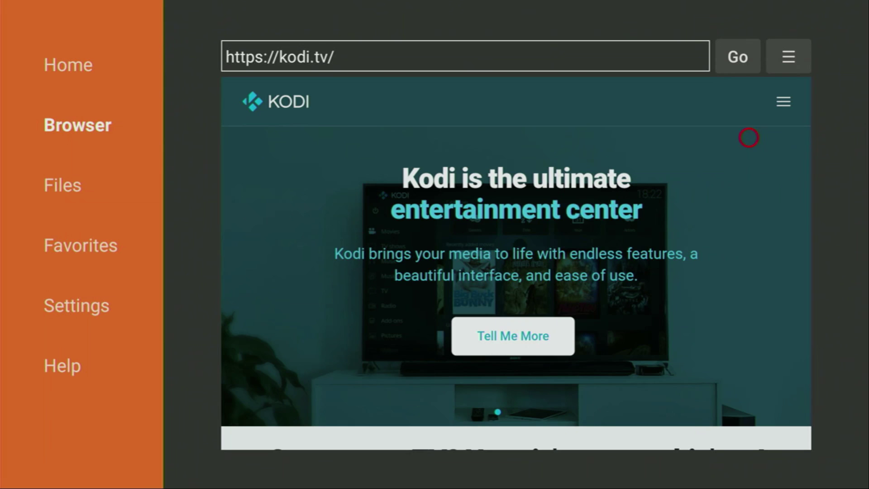
Step: Go to the Kodi site's Download page and choose Android as the platform
{"action": "left_click", "coordinate": [771, 115]}
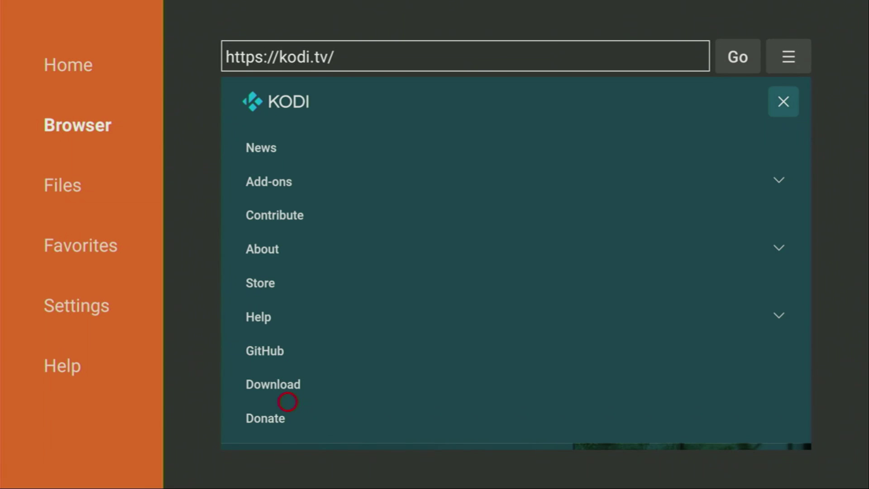
{"action": "left_click", "coordinate": [288, 385]}
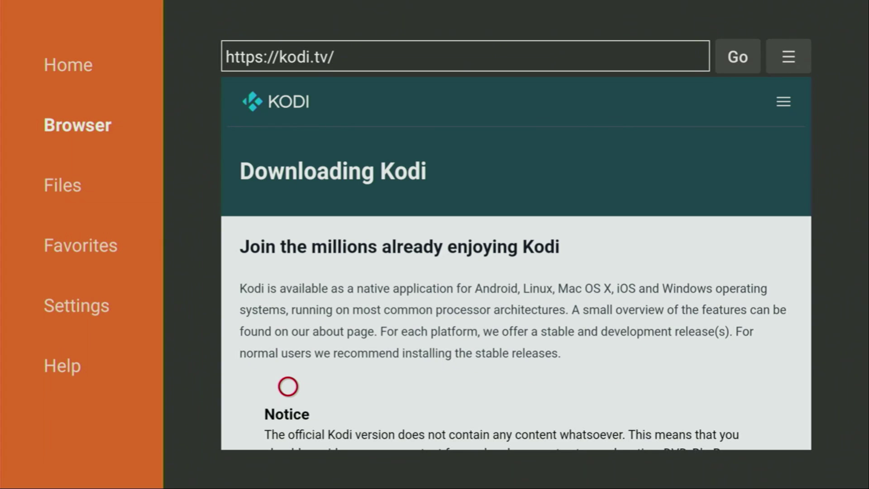
{"action": "scroll", "coordinate": [288, 386], "scroll_direction": "down", "scroll_amount": 10}
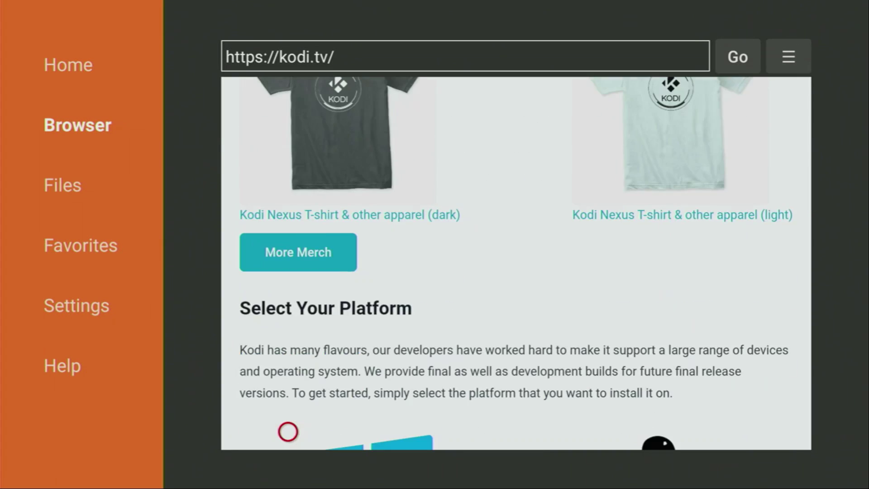
{"action": "scroll", "coordinate": [288, 431], "scroll_direction": "down", "scroll_amount": 7}
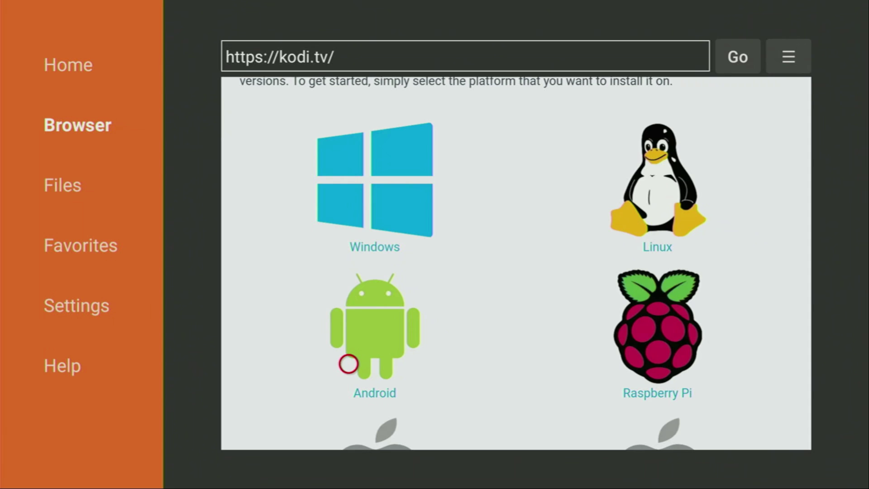
{"action": "left_click", "coordinate": [348, 363]}
Step: Download the ARMV7A (32BIT) build of the recommended Kodi v21 (Omega) release
{"action": "scroll", "coordinate": [348, 432], "scroll_direction": "down", "scroll_amount": 1}
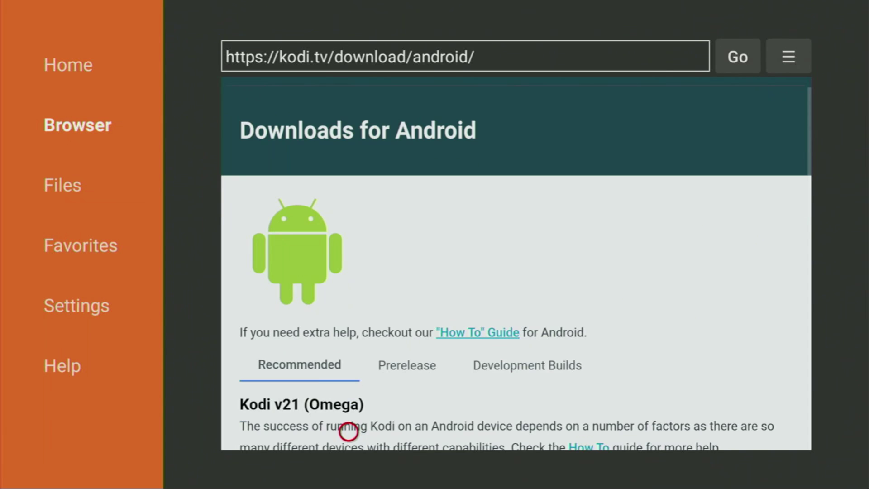
{"action": "scroll", "coordinate": [348, 432], "scroll_direction": "down", "scroll_amount": 5}
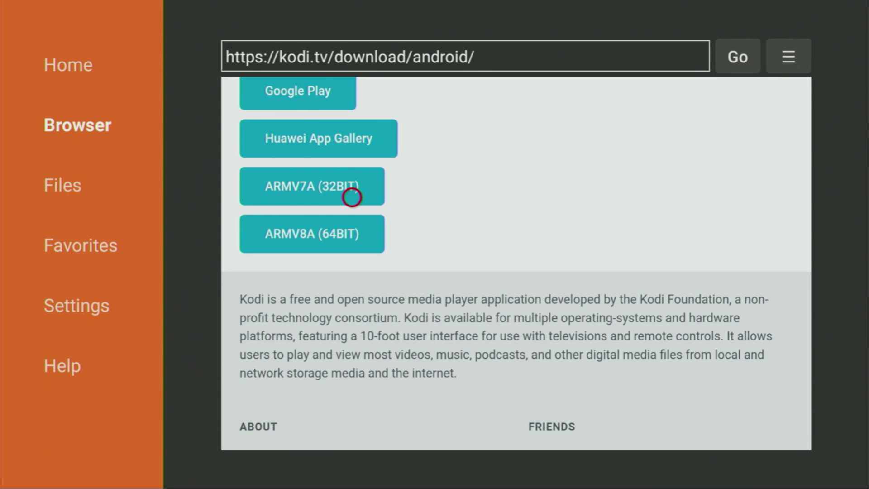
{"action": "left_click", "coordinate": [352, 197]}
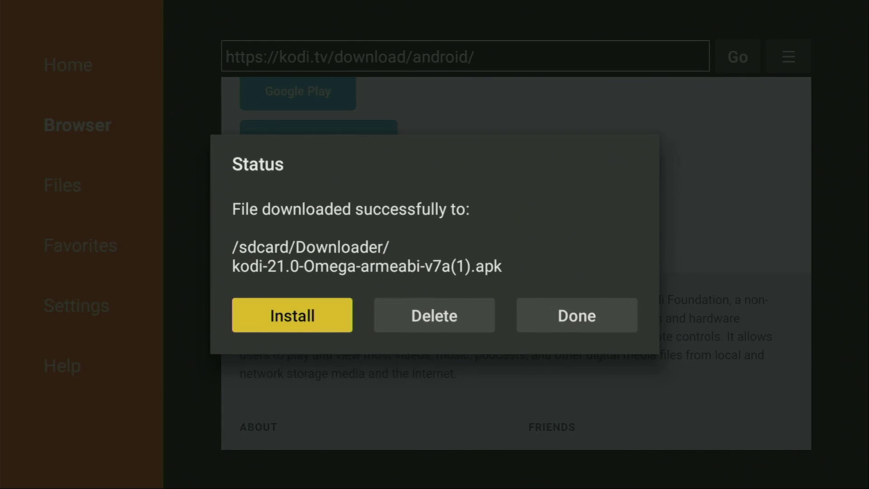
Step: Install the downloaded Kodi package and close the installer without opening the app
{"action": "key", "text": "Return"}
{"action": "key", "text": "Right"}
{"action": "key", "text": "Return"}
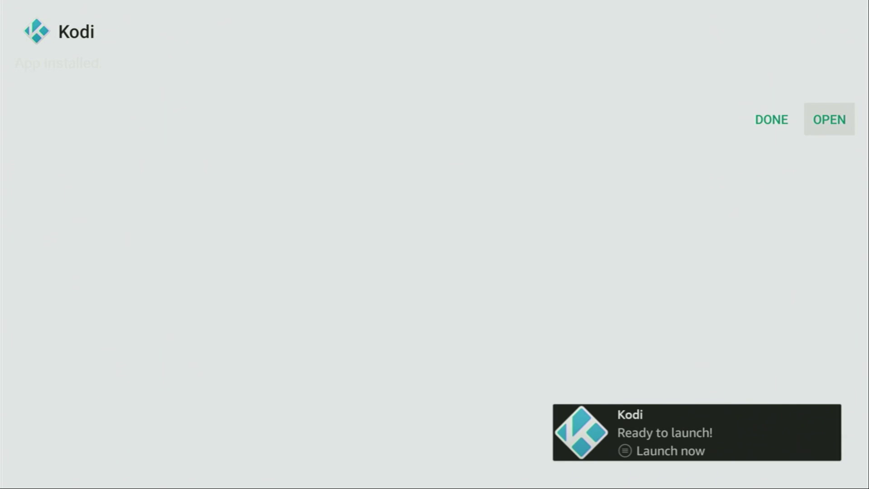
{"action": "key", "text": "Left"}
{"action": "key", "text": "Return"}
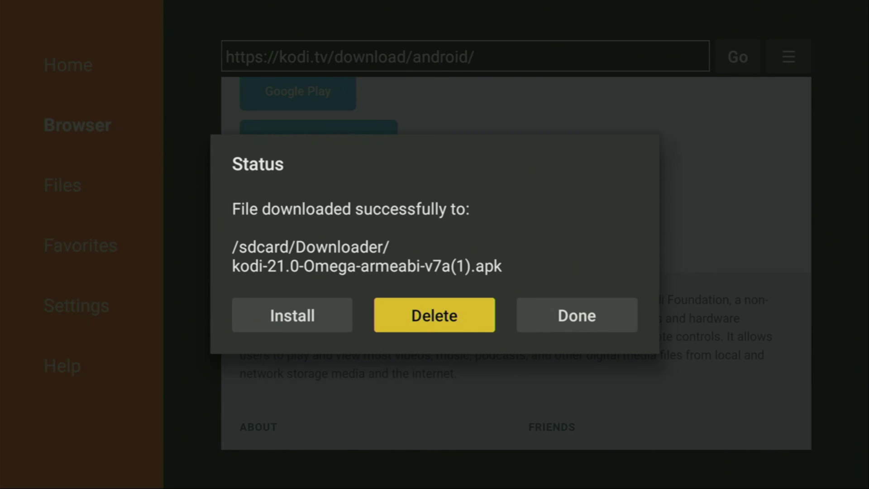
Step: Delete the downloaded Kodi APK file and confirm the deletion
{"action": "key", "text": "Return"}
{"action": "key", "text": "Left"}
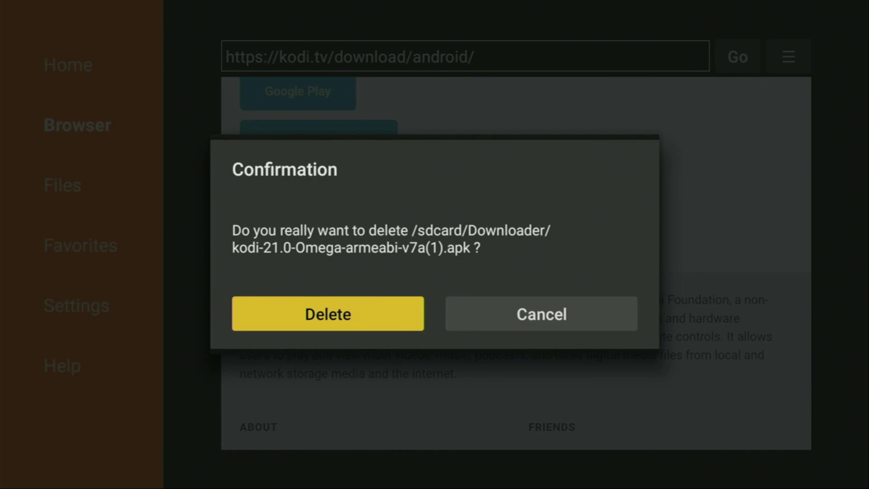
{"action": "key", "text": "Return"}
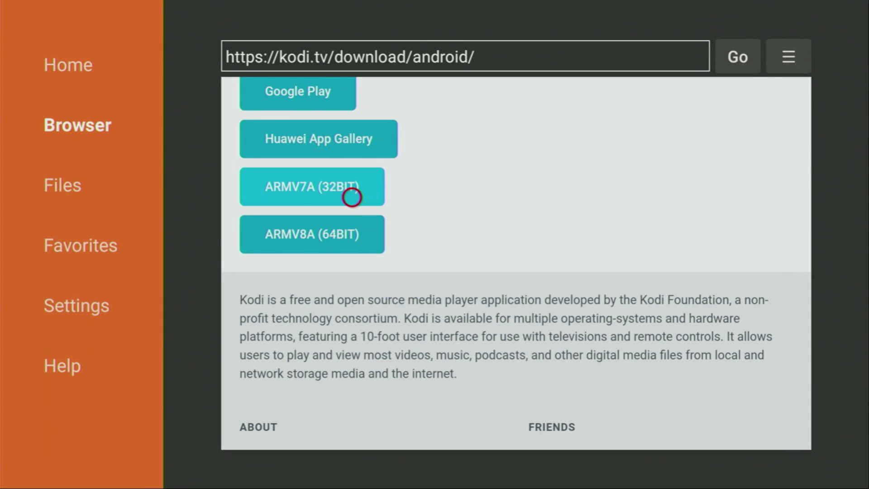
Step: Return to the Fire TV home screen and open the full list of apps and channels
{"action": "key", "text": "Home"}
{"action": "key", "text": "Right"}
{"action": "key", "text": "Right"}
{"action": "key", "text": "Right"}
{"action": "key", "text": "Right"}
{"action": "key", "text": "Right"}
{"action": "key", "text": "Right"}
{"action": "key", "text": "Right"}
{"action": "key", "text": "Right"}
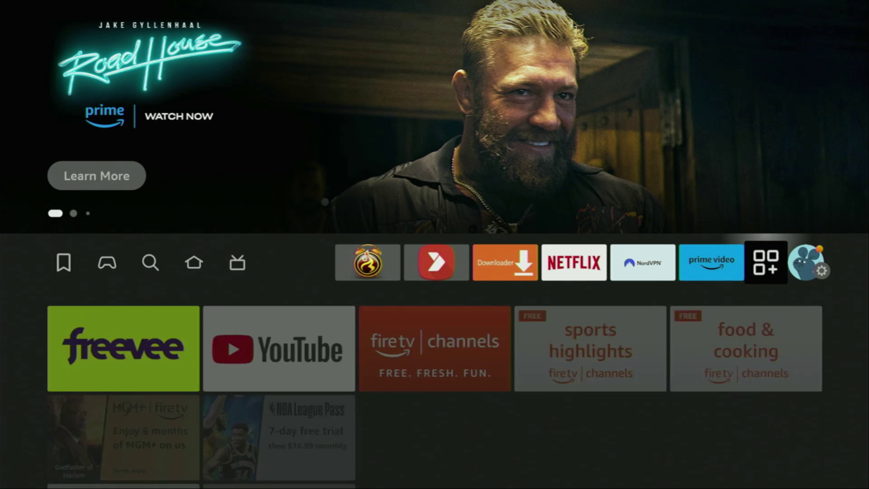
{"action": "key", "text": "Return"}
Step: Find Kodi among the installed apps and move it to the front of Your Apps & Channels
{"action": "key", "text": "Down"}
{"action": "key", "text": "Down"}
{"action": "key", "text": "Down"}
{"action": "key", "text": "Down"}
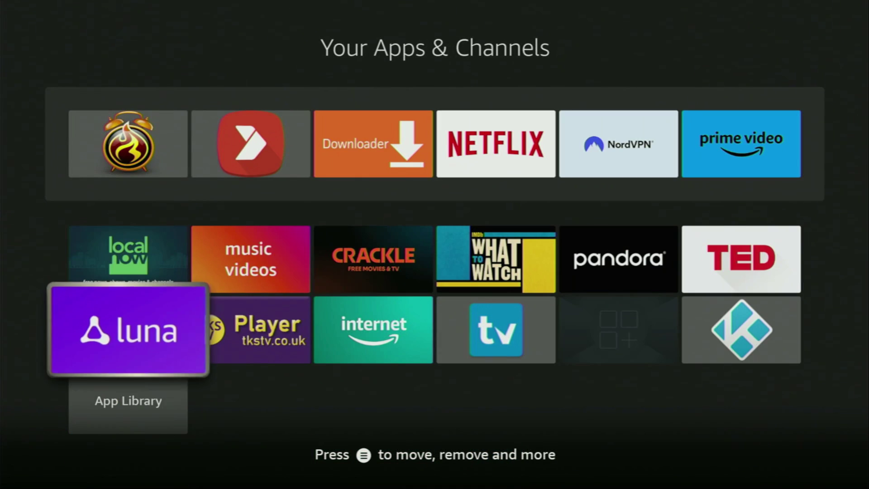
{"action": "key", "text": "Right"}
{"action": "key", "text": "Right"}
{"action": "key", "text": "Right"}
{"action": "key", "text": "Right"}
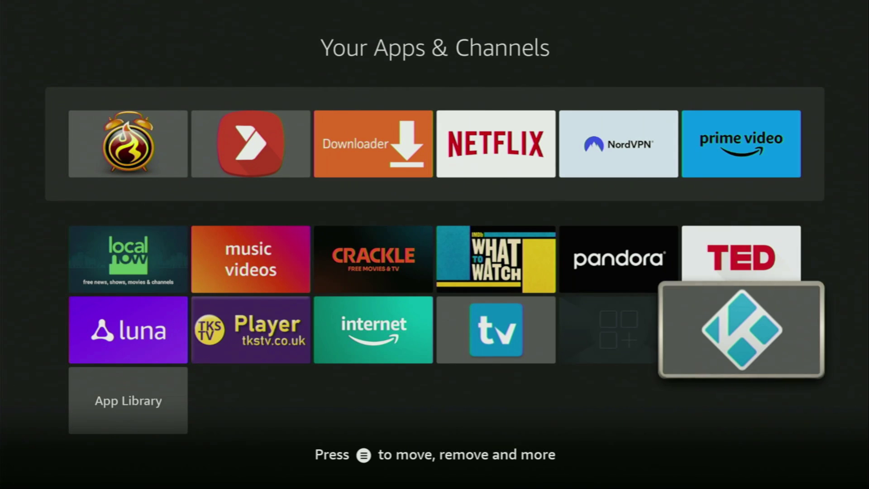
{"action": "key", "text": "Menu"}
{"action": "key", "text": "Down"}
{"action": "key", "text": "Return"}
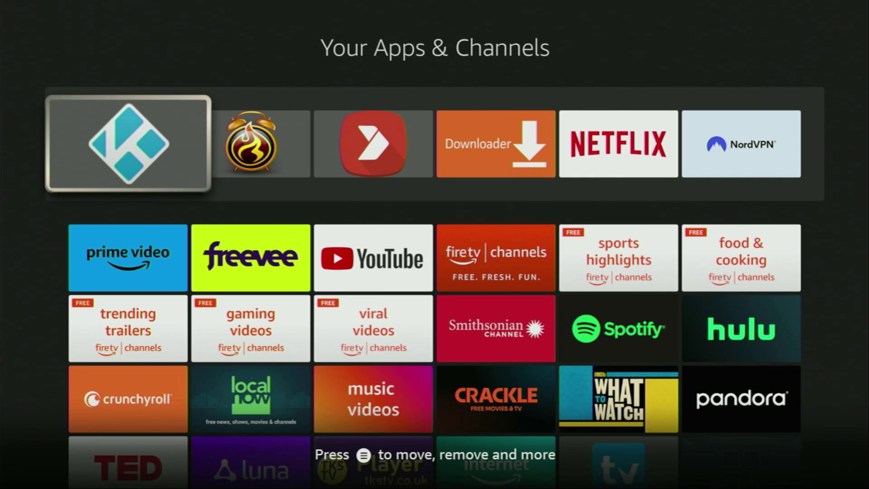
Step: Launch Kodi, allow audio recording only this time, and allow access to photos and media
{"action": "key", "text": "Return"}
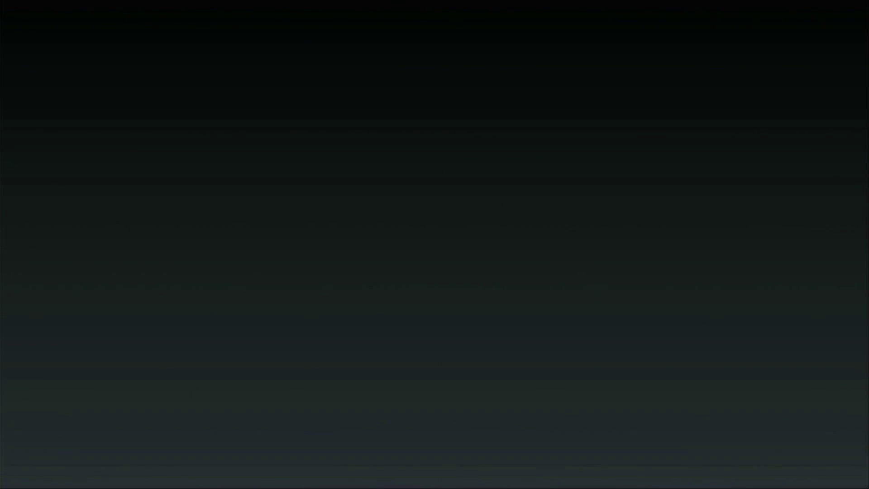
{"action": "key", "text": "Return"}
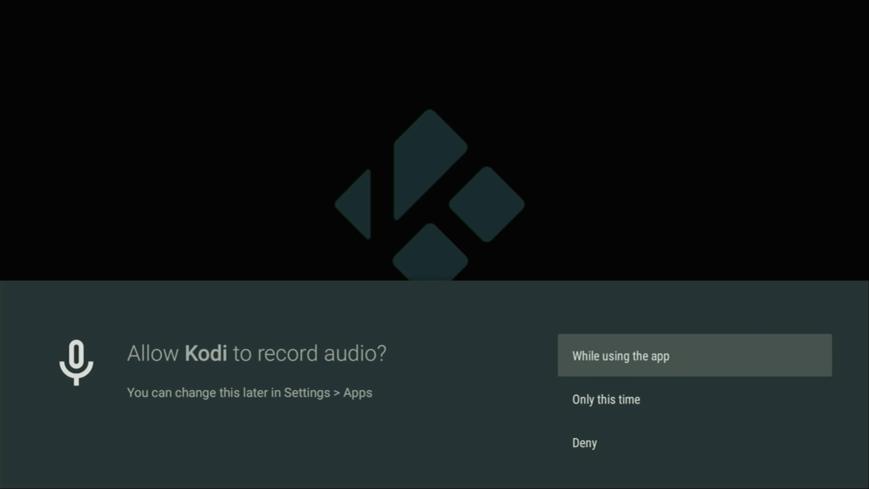
{"action": "key", "text": "Down"}
{"action": "key", "text": "Return"}
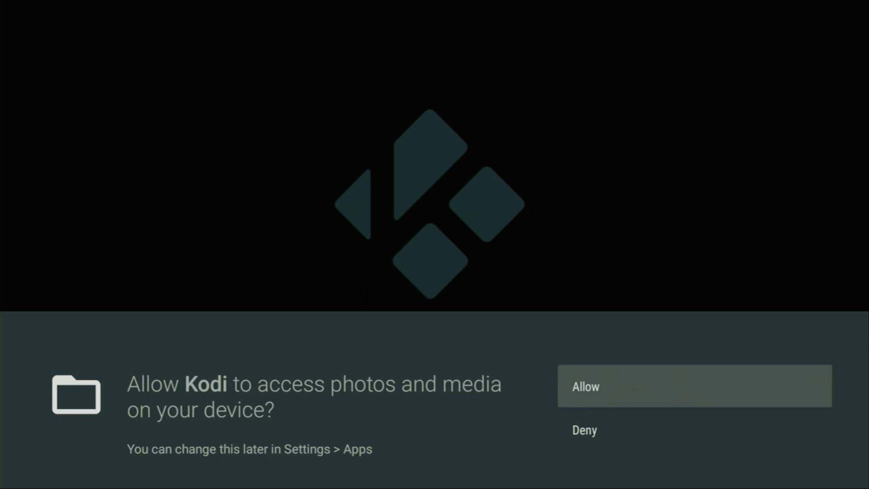
{"action": "key", "text": "Return"}
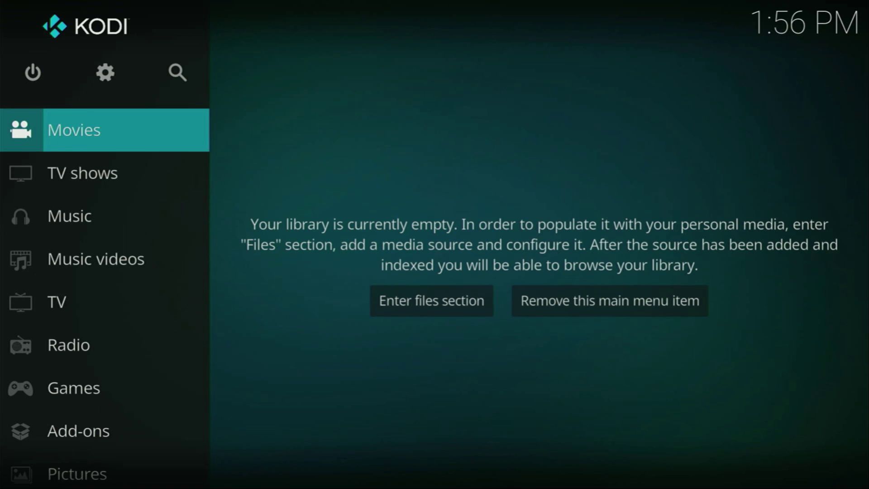
Step: Open Kodi's settings and enter the System category
{"action": "key", "text": "Up"}
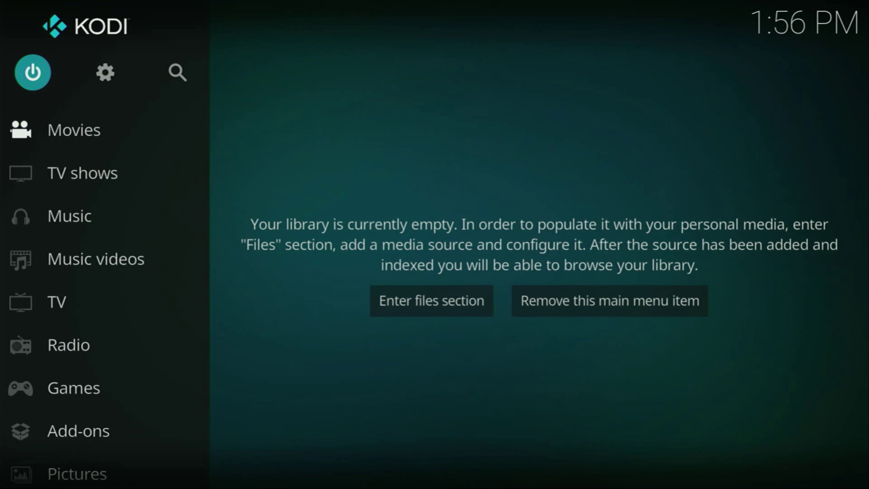
{"action": "key", "text": "Right"}
{"action": "key", "text": "Return"}
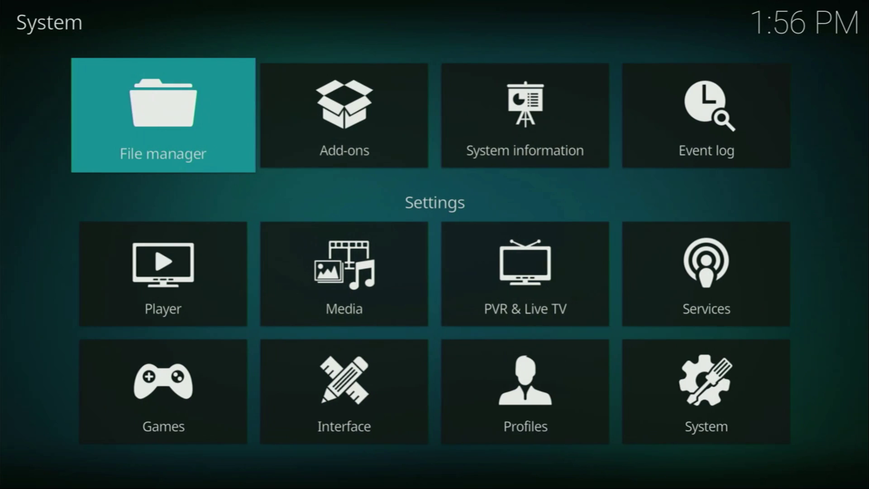
{"action": "key", "text": "Right"}
{"action": "key", "text": "Down"}
{"action": "key", "text": "Down"}
{"action": "key", "text": "Right"}
{"action": "key", "text": "Right"}
{"action": "key", "text": "Return"}
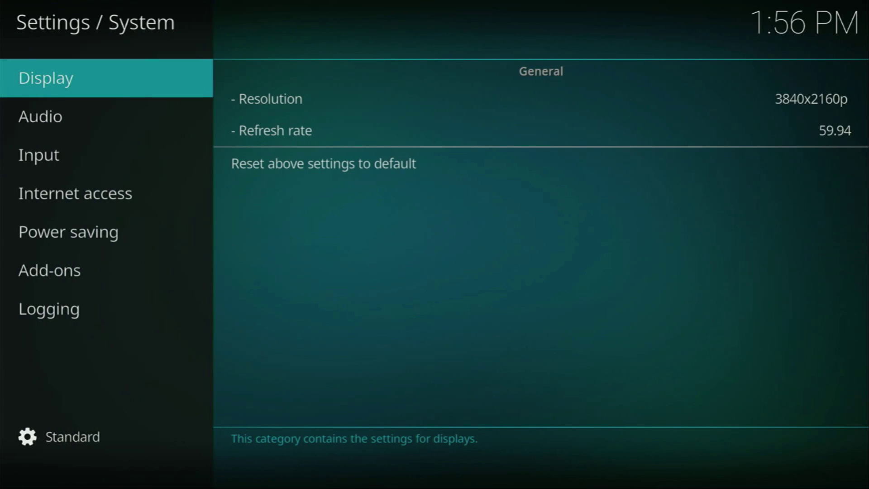
Step: Enable Unknown sources in the Add-ons section of the System settings and accept the warning
{"action": "key", "text": "Down"}
{"action": "key", "text": "Down"}
{"action": "key", "text": "Down"}
{"action": "key", "text": "Down"}
{"action": "key", "text": "Down"}
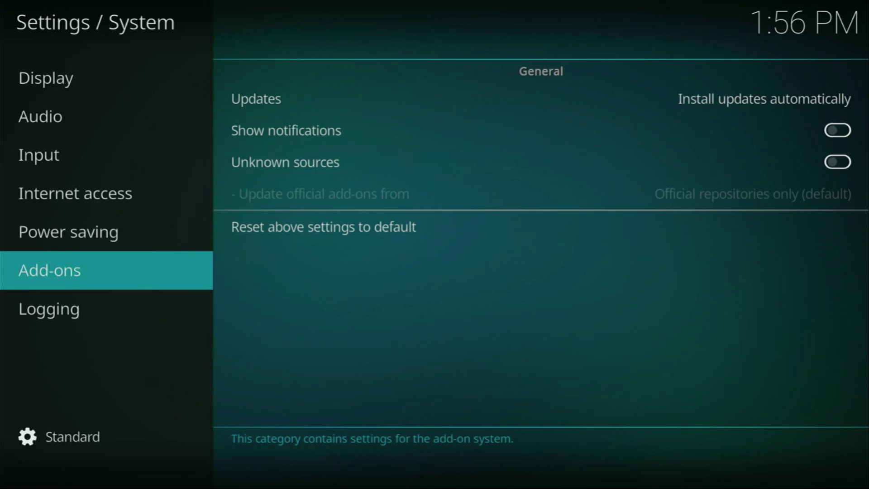
{"action": "key", "text": "Right"}
{"action": "key", "text": "Down"}
{"action": "key", "text": "Down"}
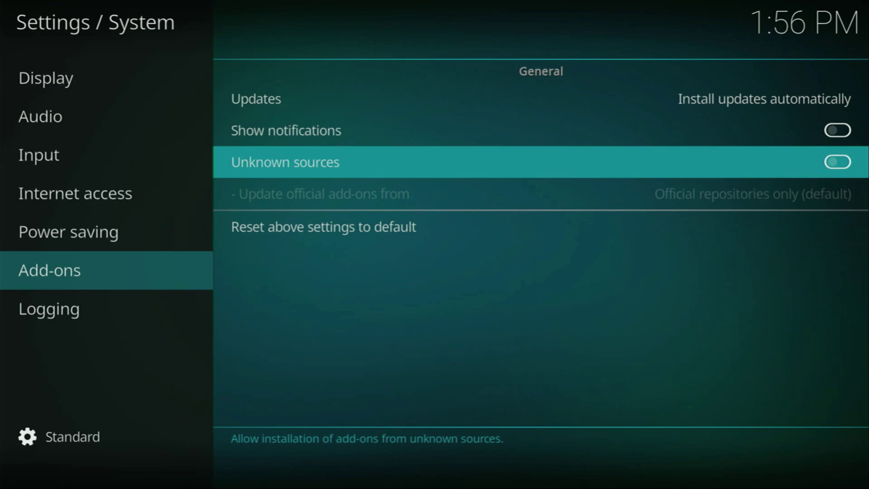
{"action": "key", "text": "Return"}
{"action": "key", "text": "Left"}
{"action": "key", "text": "Return"}
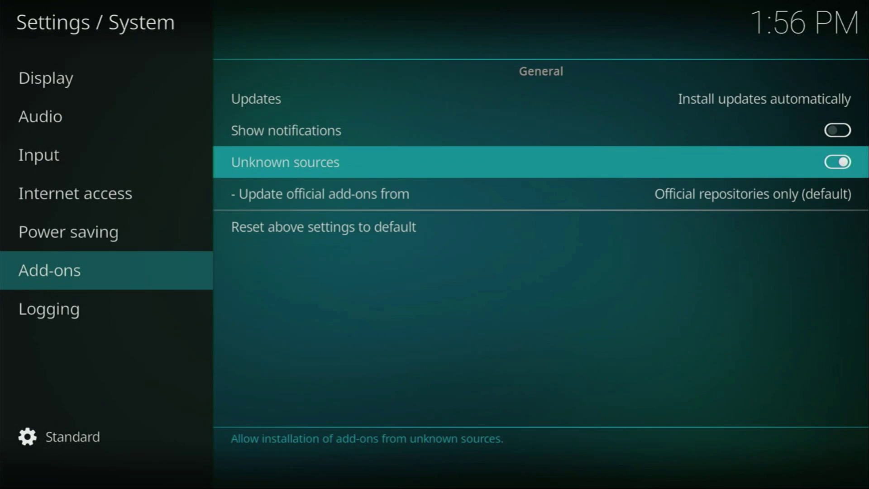
Step: Leave the System settings and go to the File manager entry on the main System page
{"action": "key", "text": "BackSpace"}
{"action": "key", "text": "Up"}
{"action": "key", "text": "Up"}
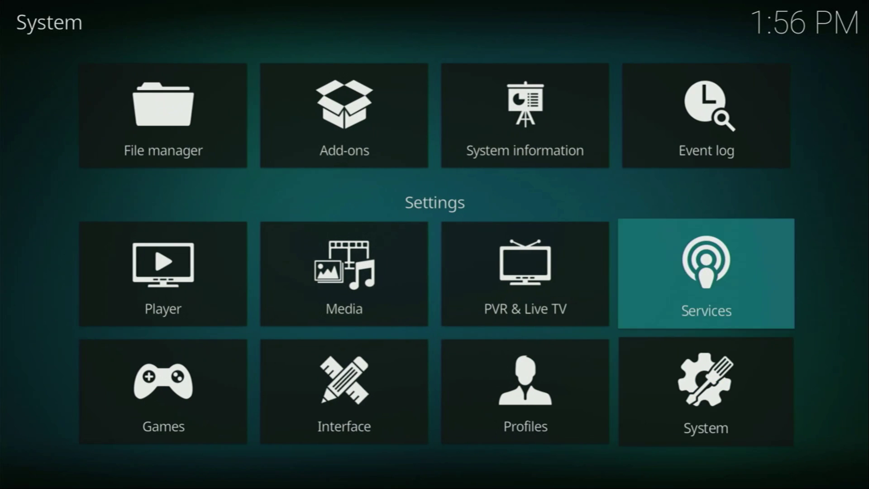
{"action": "key", "text": "Left"}
{"action": "key", "text": "Left"}
{"action": "key", "text": "Left"}
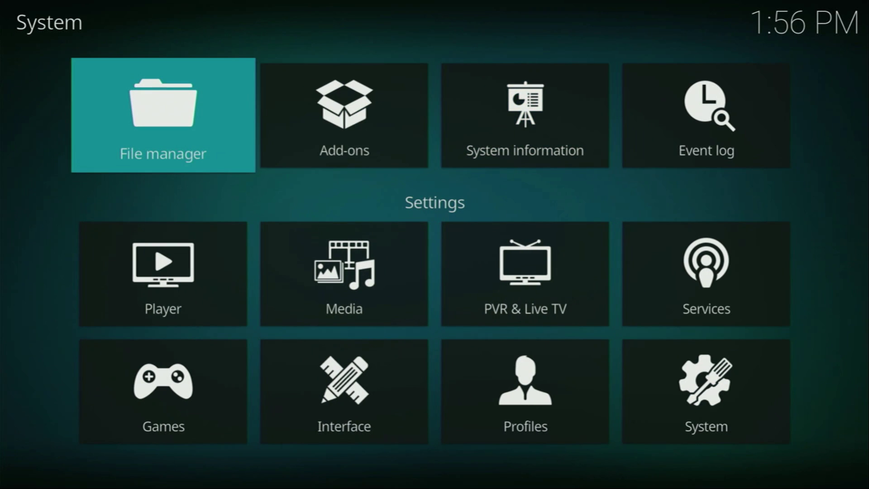
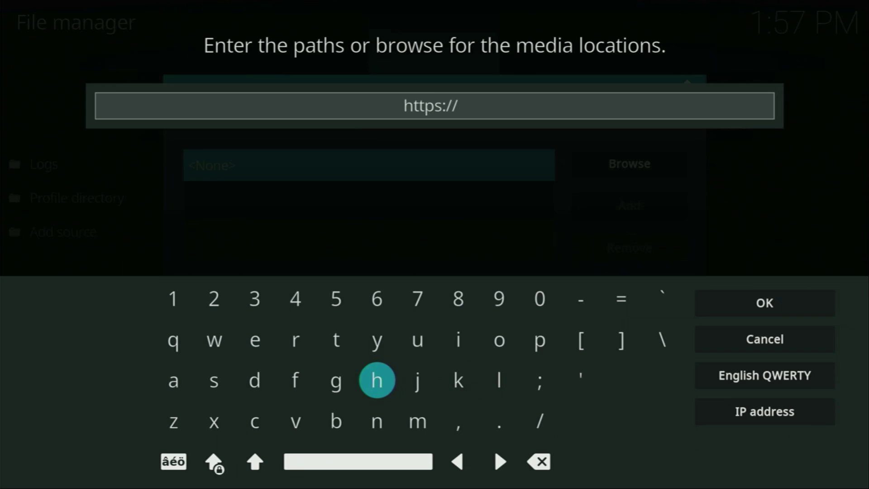
{"action": "key", "text": "Return"}
{"action": "key", "text": "Up"}
{"action": "key", "text": "Right"}
{"action": "key", "text": "Right"}
{"action": "key", "text": "Right"}
{"action": "key", "text": "Right"}
{"action": "key", "text": "Right"}
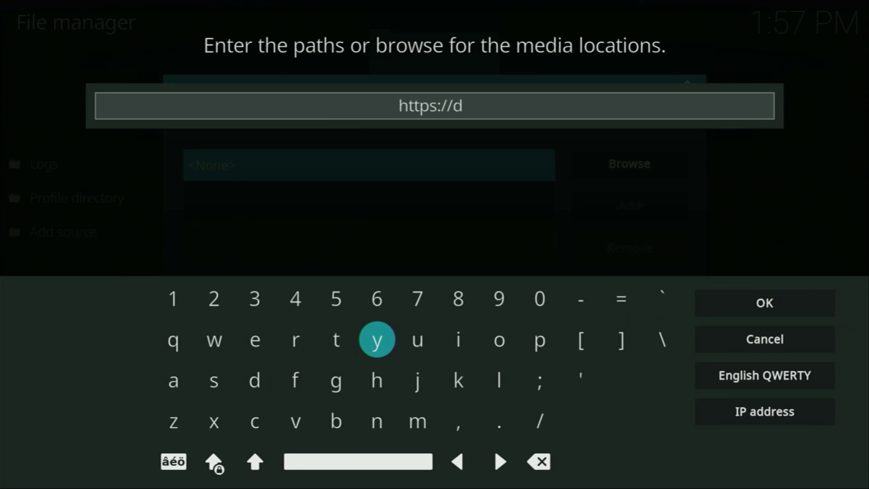
{"action": "key", "text": "Return"}
{"action": "key", "text": "Down"}
{"action": "key", "text": "Left"}
{"action": "key", "text": "Left"}
{"action": "key", "text": "Left"}
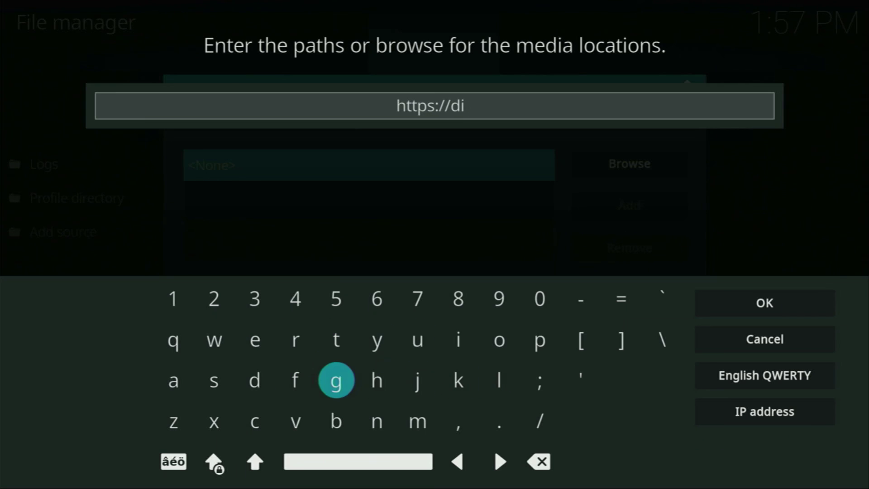
{"action": "key", "text": "Return"}
{"action": "key", "text": "Return"}
{"action": "key", "text": "Left"}
{"action": "key", "text": "Down"}
{"action": "key", "text": "Left"}
{"action": "key", "text": "Left"}
{"action": "key", "text": "Left"}
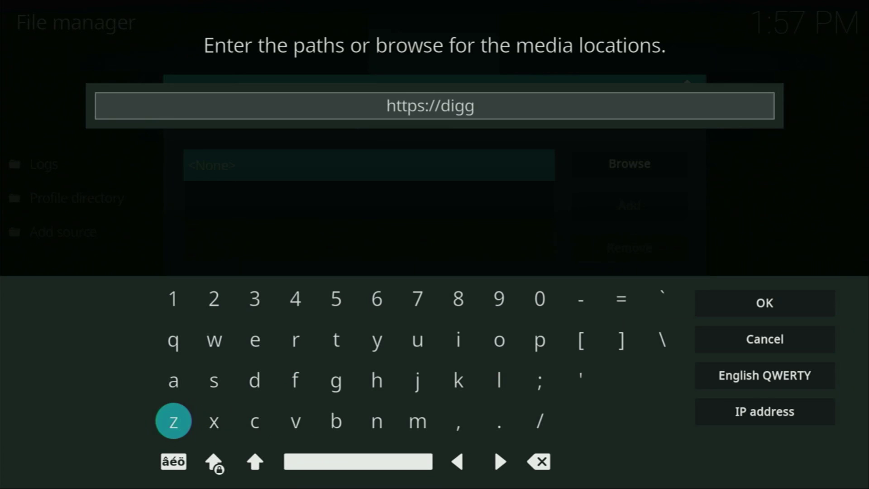
{"action": "key", "text": "Return"}
{"action": "key", "text": "Up"}
{"action": "key", "text": "Up"}
{"action": "key", "text": "Up"}
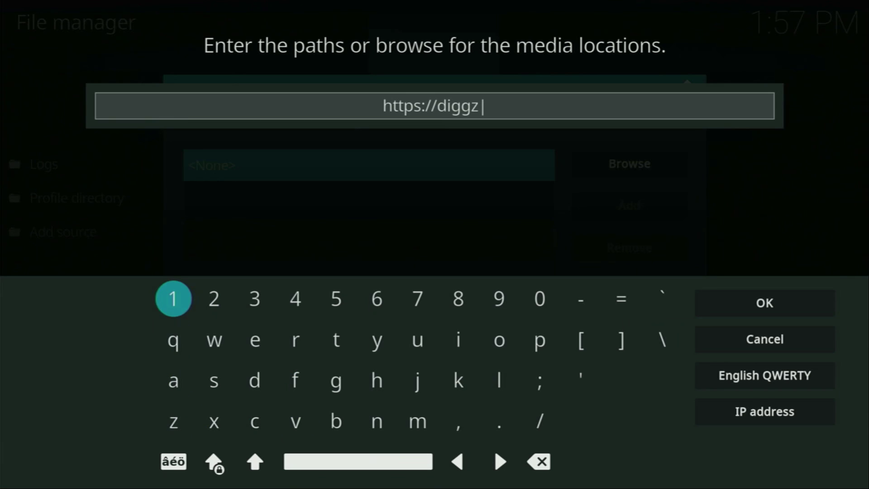
{"action": "key", "text": "Return"}
Step: Append .me to the file source path to complete the domain diggz1.me
{"action": "key", "text": "Down"}
{"action": "key", "text": "Down"}
{"action": "key", "text": "Down"}
{"action": "key", "text": "Right"}
{"action": "key", "text": "Right"}
{"action": "key", "text": "Right"}
{"action": "key", "text": "Right"}
{"action": "key", "text": "Right"}
{"action": "key", "text": "Right"}
{"action": "key", "text": "Right"}
{"action": "key", "text": "Right"}
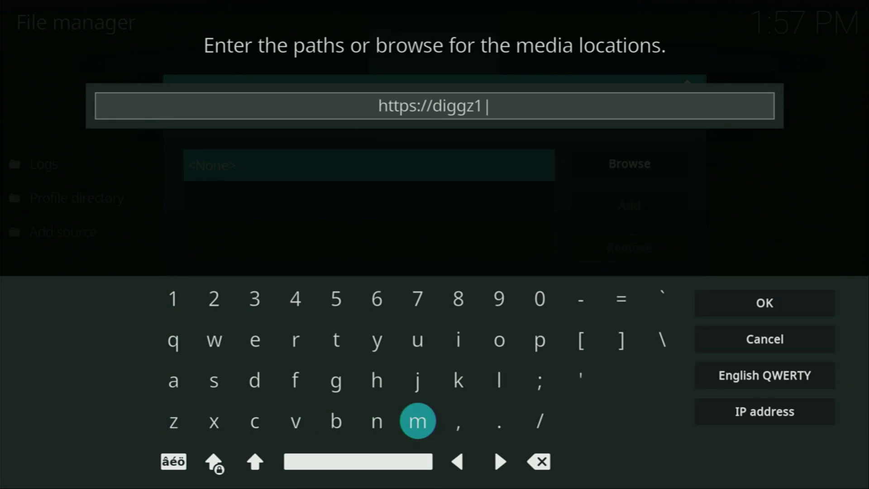
{"action": "key", "text": "Return"}
{"action": "key", "text": "Left"}
{"action": "key", "text": "Return"}
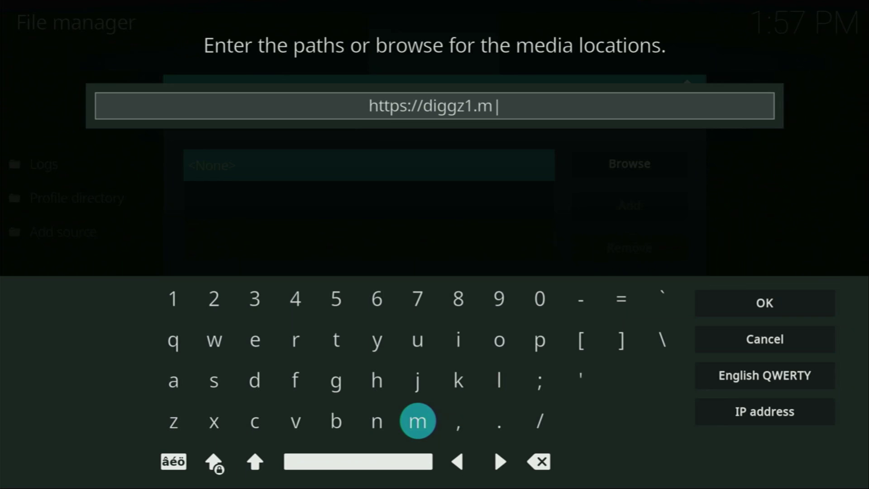
{"action": "key", "text": "Up"}
{"action": "key", "text": "Up"}
{"action": "key", "text": "Left"}
{"action": "key", "text": "Left"}
{"action": "key", "text": "Left"}
{"action": "key", "text": "Return"}
Step: Append /diggz to the file source path after the domain
{"action": "key", "text": "Down"}
{"action": "key", "text": "Down"}
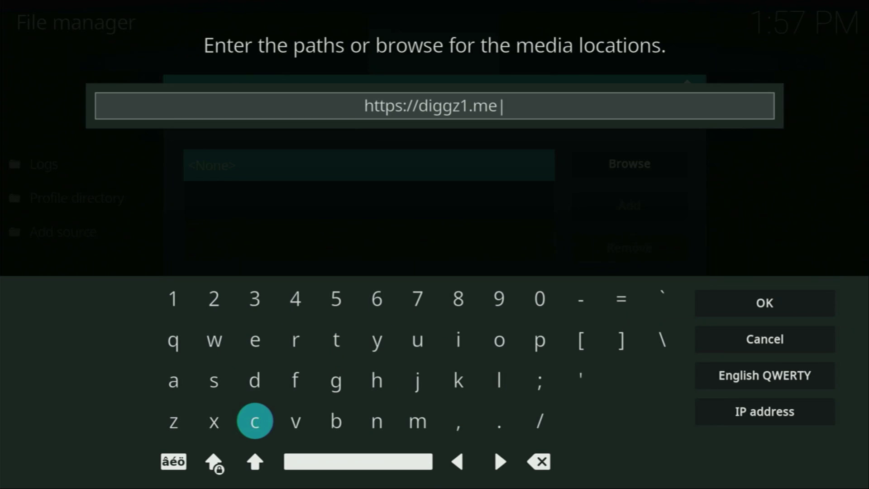
{"action": "key", "text": "Right"}
{"action": "key", "text": "Right"}
{"action": "key", "text": "Right"}
{"action": "key", "text": "Right"}
{"action": "key", "text": "Right"}
{"action": "key", "text": "Right"}
{"action": "key", "text": "Right"}
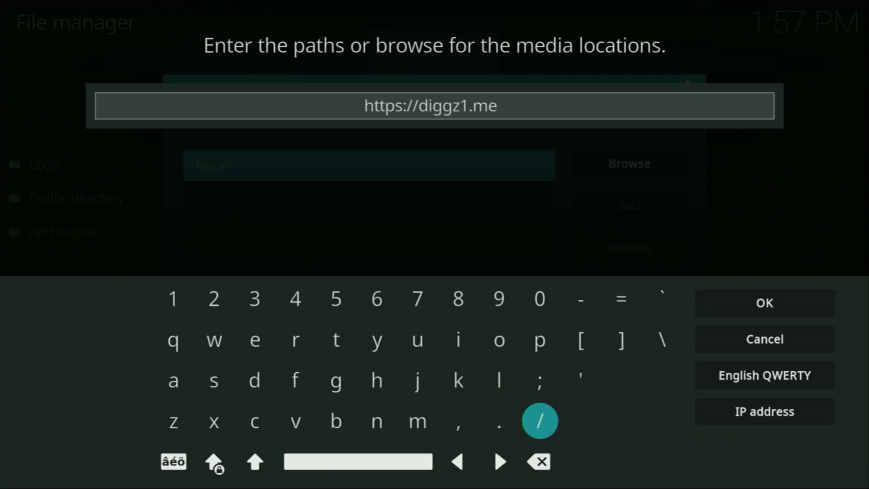
{"action": "key", "text": "Return"}
{"action": "key", "text": "Left"}
{"action": "key", "text": "Left"}
{"action": "key", "text": "Left"}
{"action": "key", "text": "Left"}
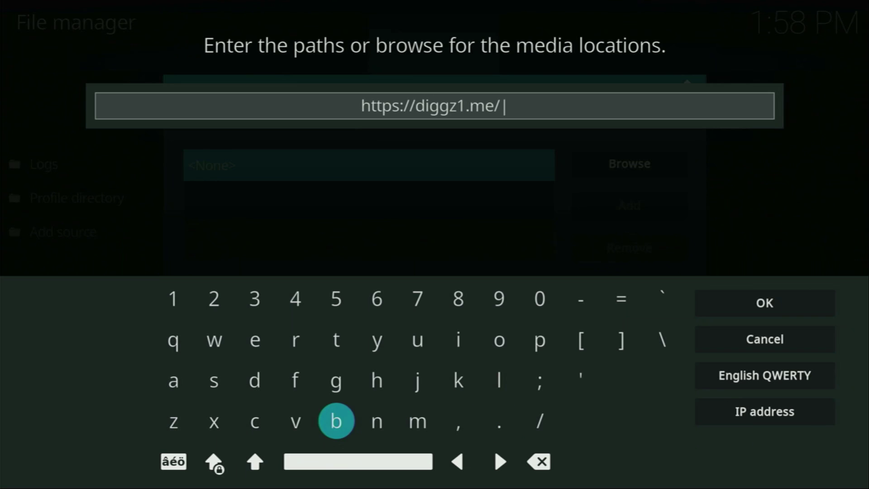
{"action": "key", "text": "Left"}
{"action": "key", "text": "Up"}
{"action": "key", "text": "Left"}
{"action": "key", "text": "Return"}
{"action": "key", "text": "Right"}
{"action": "key", "text": "Right"}
{"action": "key", "text": "Right"}
{"action": "key", "text": "Right"}
{"action": "key", "text": "Right"}
{"action": "key", "text": "Right"}
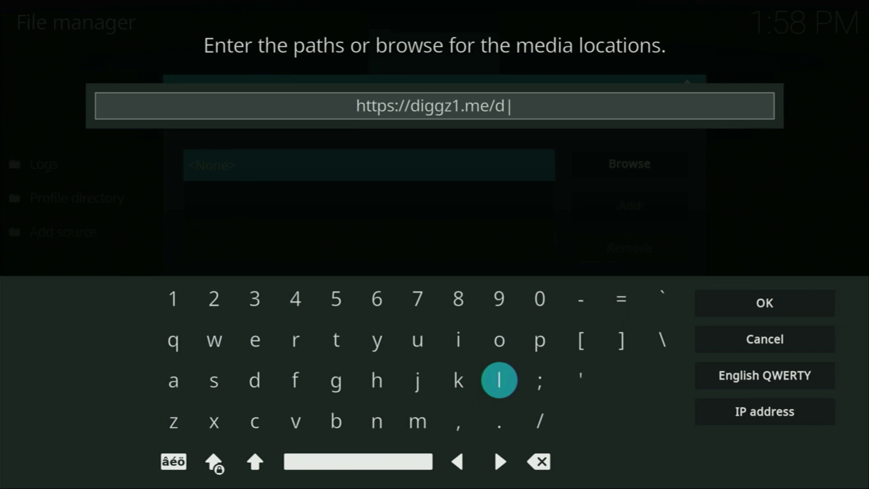
{"action": "key", "text": "Up"}
{"action": "key", "text": "Left"}
{"action": "key", "text": "Return"}
{"action": "key", "text": "Down"}
{"action": "key", "text": "Left"}
{"action": "key", "text": "Left"}
{"action": "key", "text": "Left"}
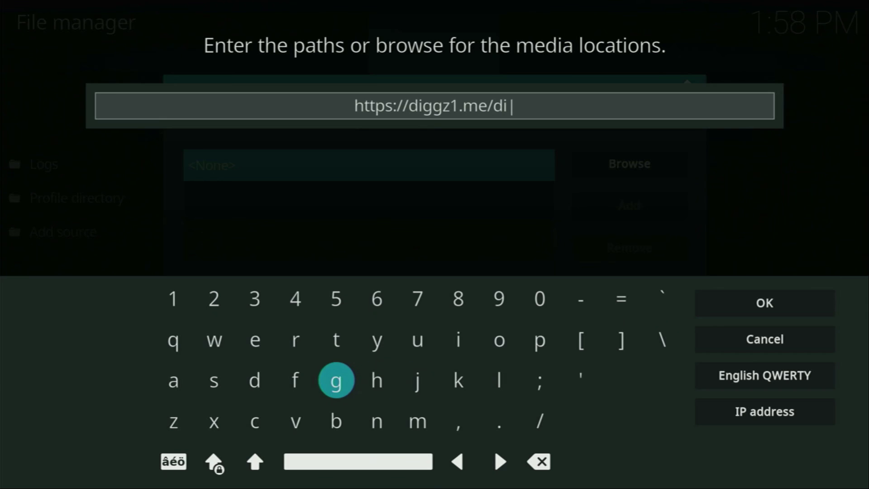
{"action": "key", "text": "Return"}
{"action": "key", "text": "Return"}
{"action": "key", "text": "Down"}
{"action": "key", "text": "Left"}
{"action": "key", "text": "Left"}
{"action": "key", "text": "Left"}
{"action": "key", "text": "Left"}
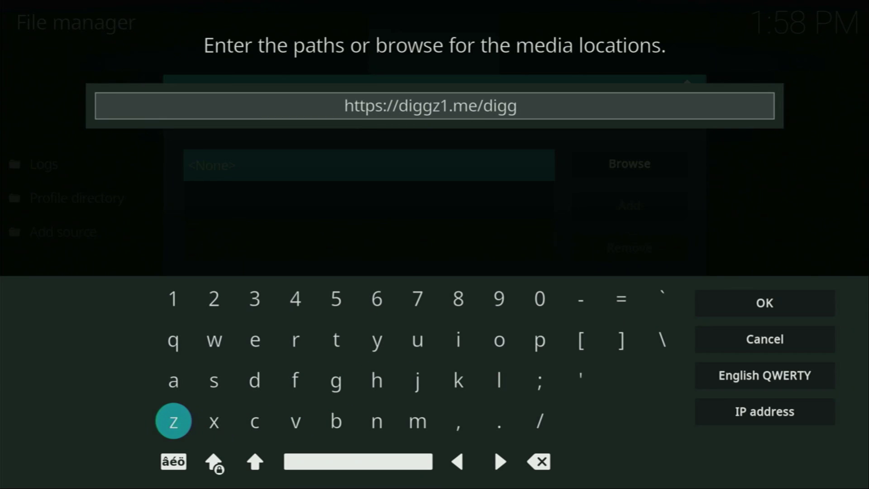
{"action": "key", "text": "Return"}
{"action": "key", "text": "Up"}
{"action": "key", "text": "Up"}
{"action": "key", "text": "Right"}
{"action": "key", "text": "Right"}
{"action": "key", "text": "Right"}
{"action": "key", "text": "Return"}
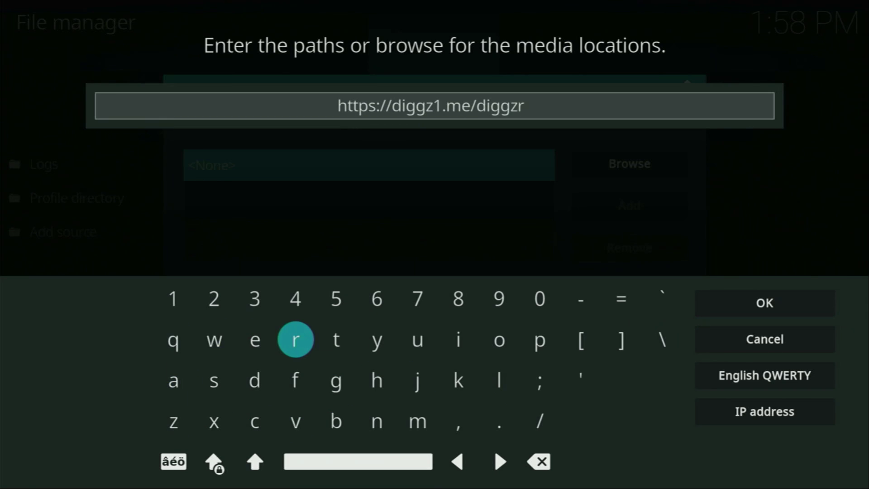
{"action": "key", "text": "Left"}
{"action": "key", "text": "Return"}
{"action": "key", "text": "Right"}
{"action": "key", "text": "Right"}
{"action": "key", "text": "Right"}
{"action": "key", "text": "Right"}
{"action": "key", "text": "Right"}
{"action": "key", "text": "Right"}
{"action": "key", "text": "Right"}
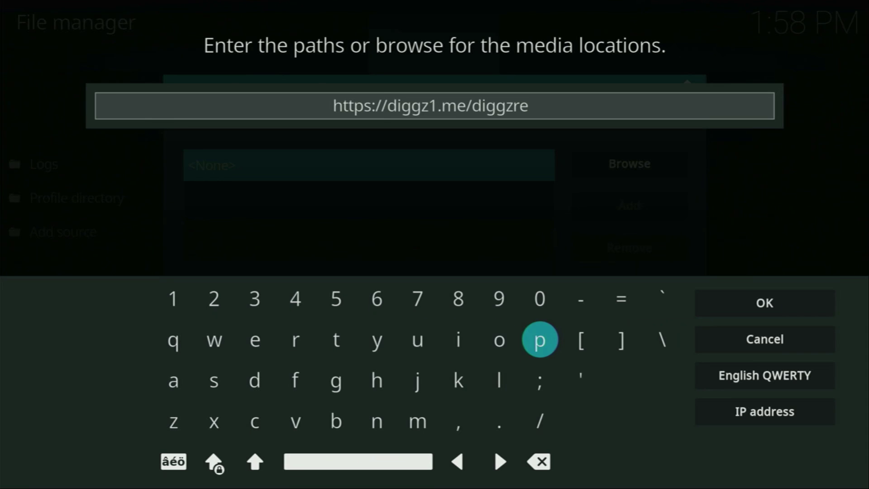
{"action": "key", "text": "Return"}
{"action": "key", "text": "Left"}
{"action": "key", "text": "Return"}
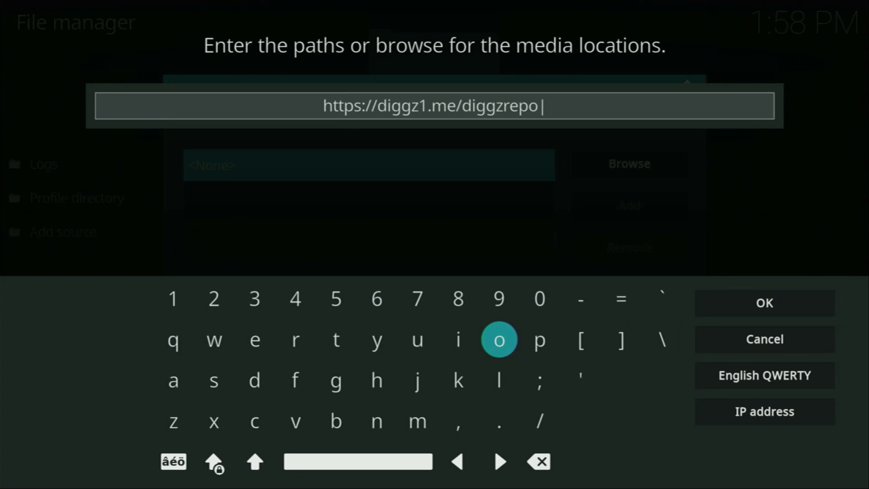
{"action": "key", "text": "Right"}
{"action": "key", "text": "Right"}
{"action": "key", "text": "Right"}
{"action": "key", "text": "Right"}
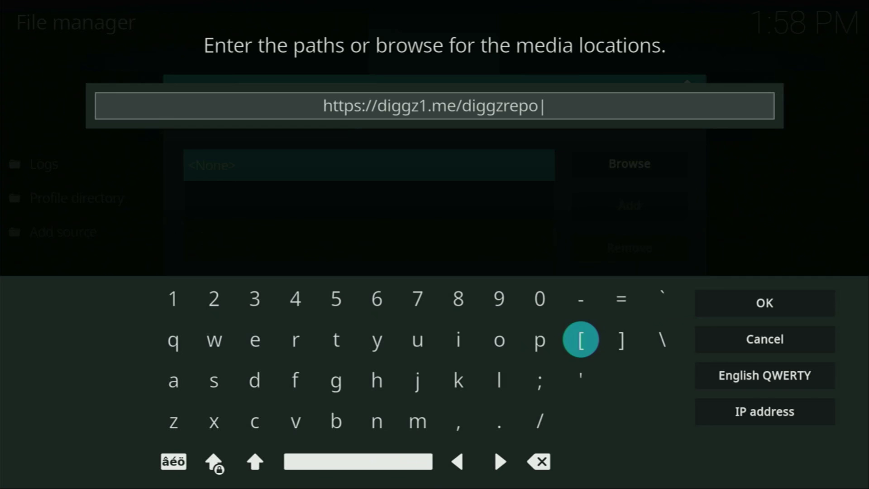
{"action": "key", "text": "Right"}
{"action": "key", "text": "Up"}
{"action": "key", "text": "Return"}
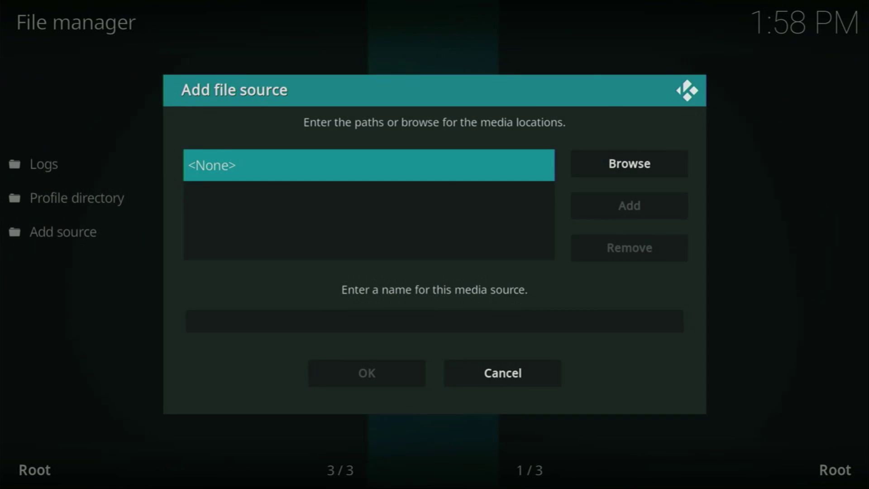
Step: Save the file source under the name diggzrepo and leave the File manager
{"action": "key", "text": "Down"}
{"action": "key", "text": "Down"}
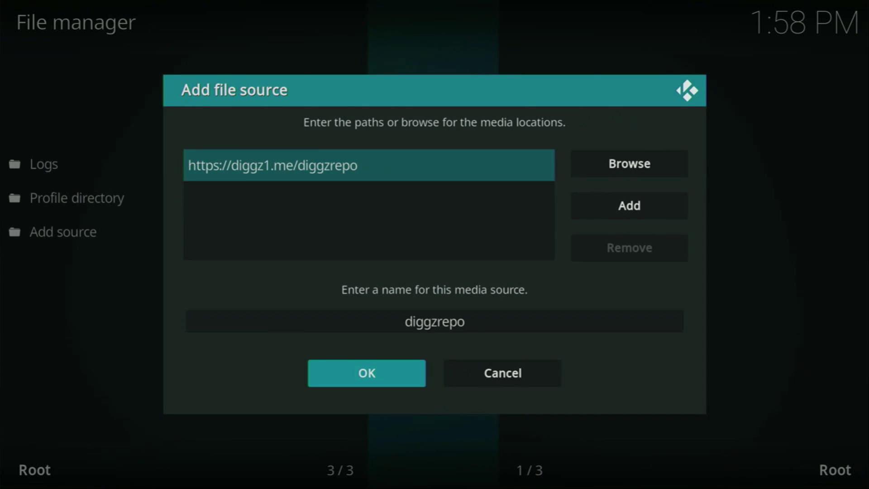
{"action": "key", "text": "Return"}
{"action": "key", "text": "Escape"}
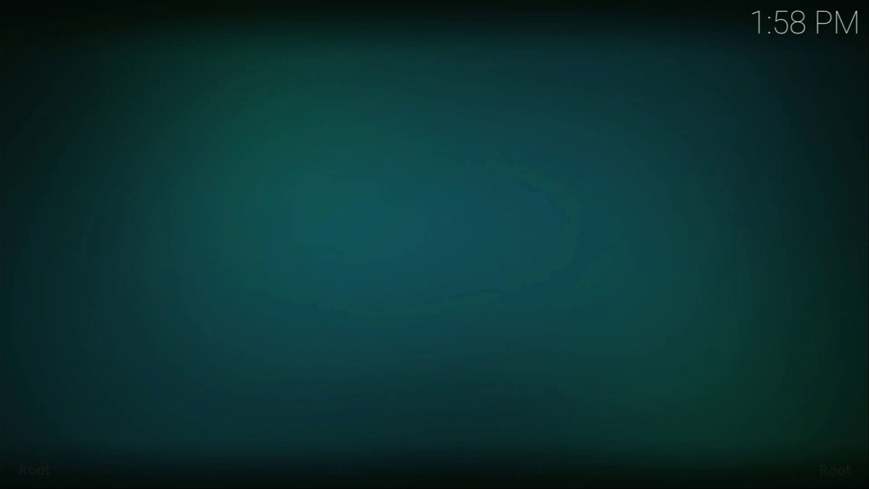
Step: Open the add-on browser and start an installation from a zip file
{"action": "key", "text": "Right"}
{"action": "key", "text": "Return"}
{"action": "key", "text": "Down"}
{"action": "key", "text": "Down"}
{"action": "key", "text": "Down"}
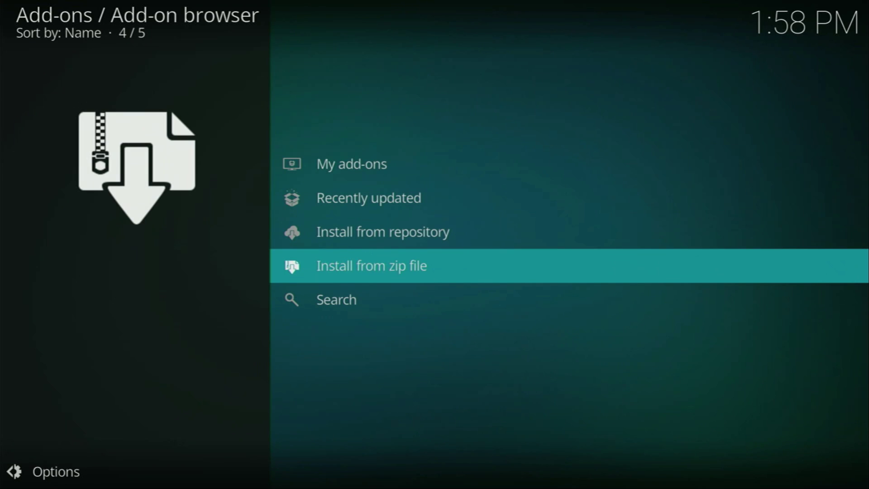
{"action": "key", "text": "Return"}
Step: Install repository.diggz-18.zip from the diggzrepo source
{"action": "key", "text": "Down"}
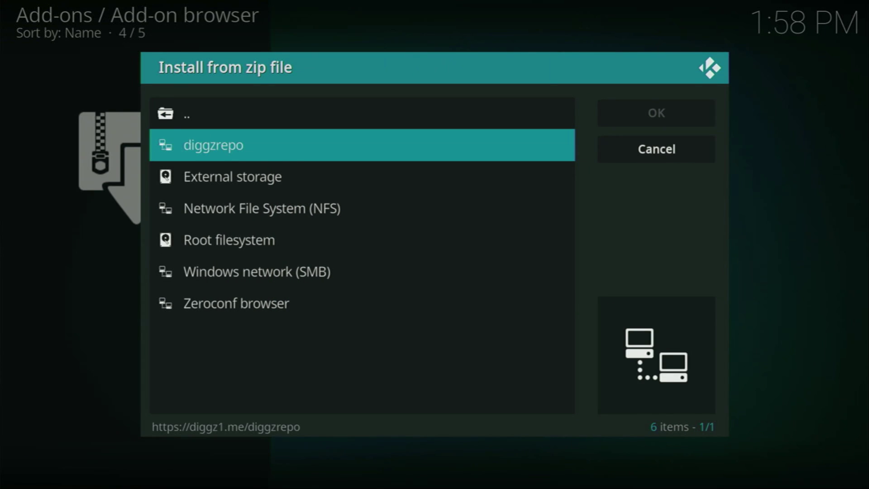
{"action": "key", "text": "Return"}
{"action": "key", "text": "Down"}
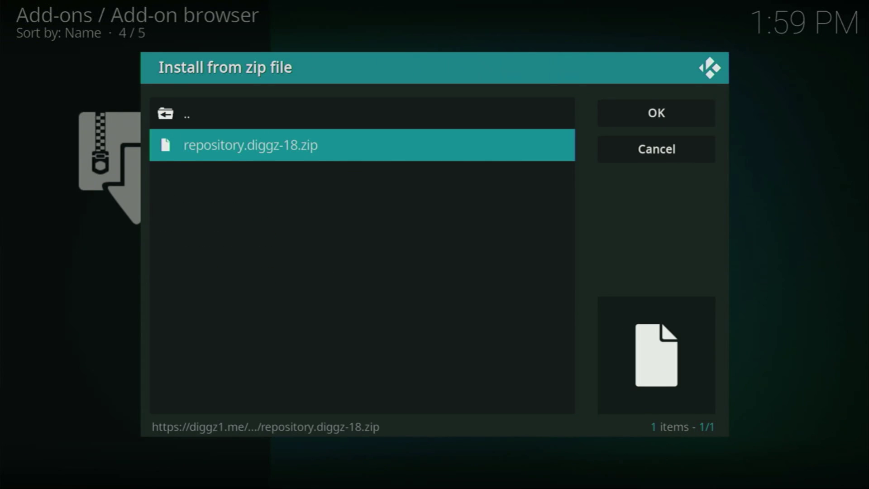
{"action": "key", "text": "Right"}
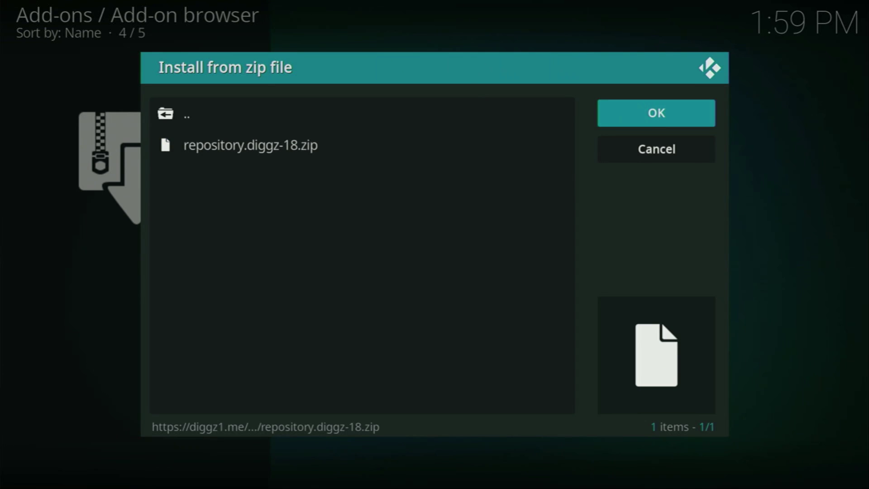
{"action": "key", "text": "Left"}
{"action": "key", "text": "Return"}
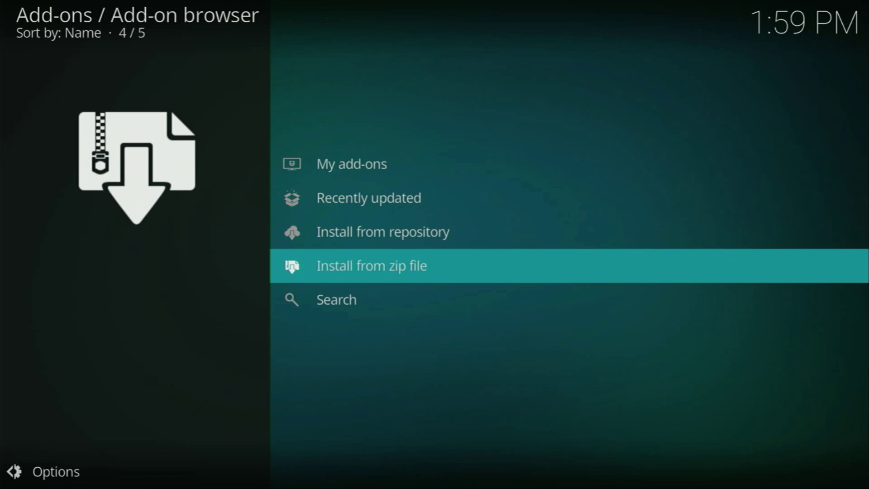
Step: Choose to install from a repository and open the Diggz Repository
{"action": "key", "text": "Up"}
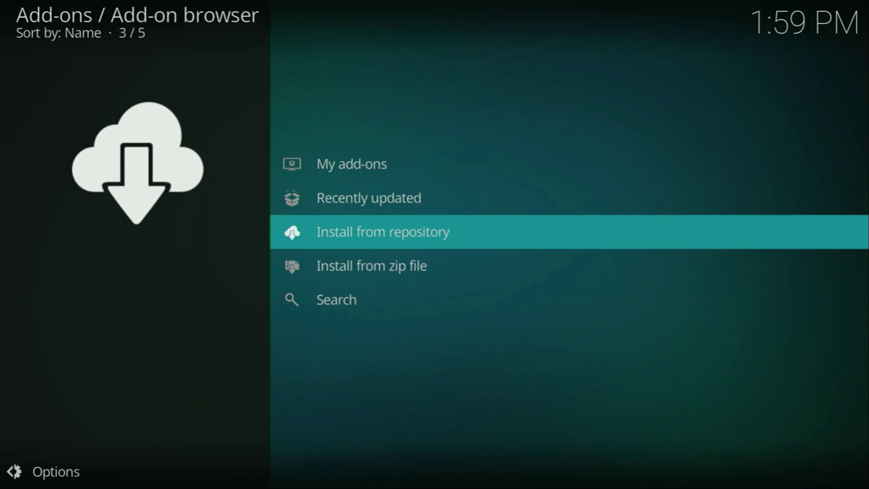
{"action": "key", "text": "Return"}
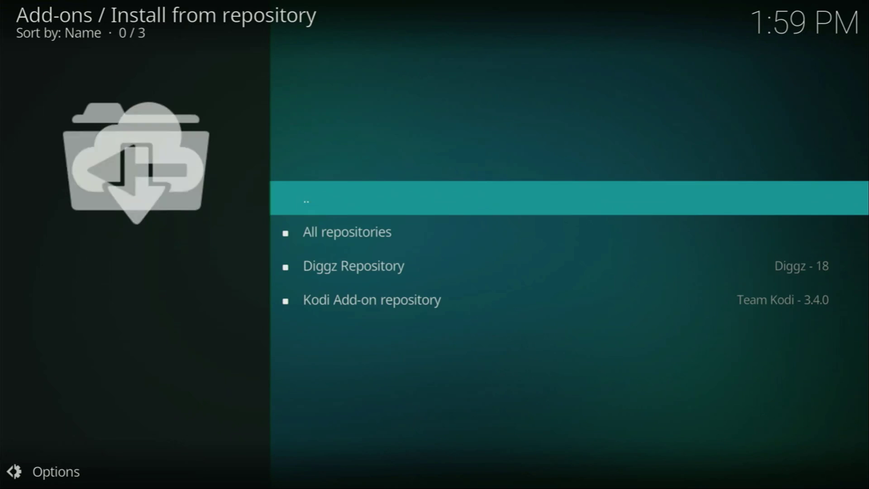
{"action": "key", "text": "Down"}
{"action": "key", "text": "Down"}
{"action": "key", "text": "Return"}
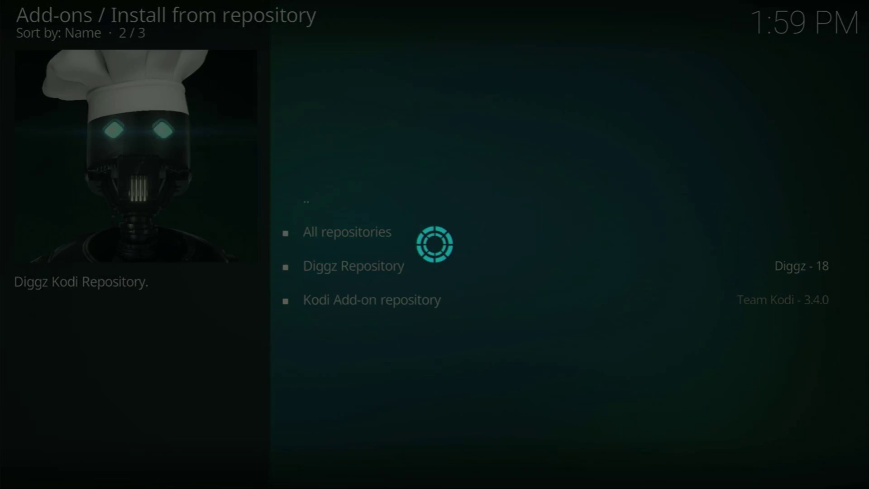
Step: Open the Program add-ons category of the Diggz Repository
{"action": "key", "text": "Down"}
{"action": "key", "text": "Down"}
{"action": "key", "text": "Down"}
{"action": "key", "text": "Down"}
{"action": "key", "text": "Down"}
{"action": "key", "text": "Down"}
{"action": "key", "text": "Down"}
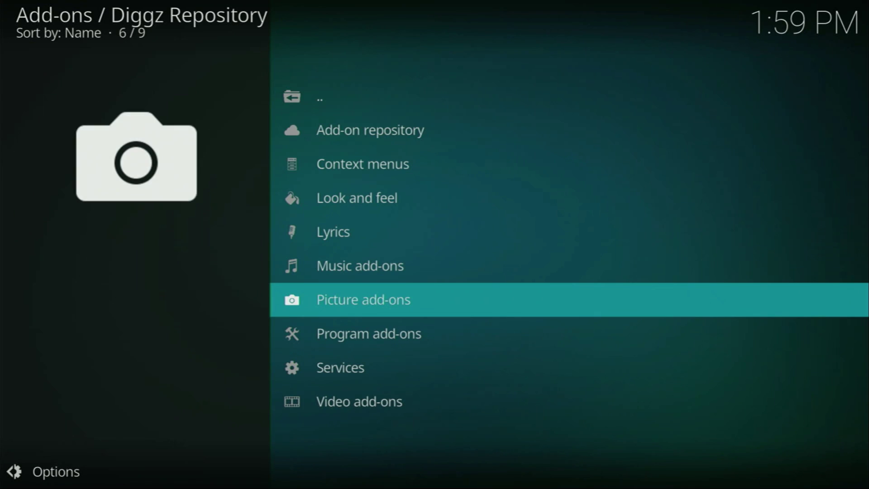
{"action": "key", "text": "Return"}
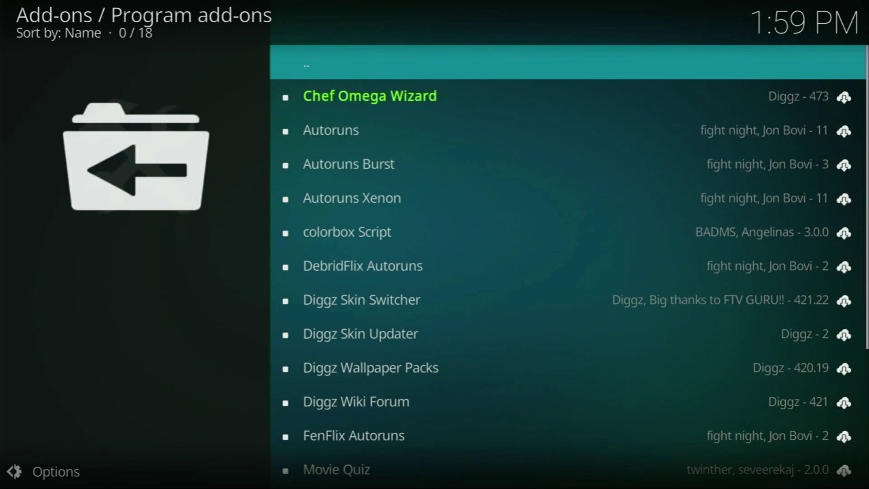
Step: Install the Chef Omega Wizard program add-on together with its required additional add-ons
{"action": "key", "text": "Down"}
{"action": "key", "text": "Return"}
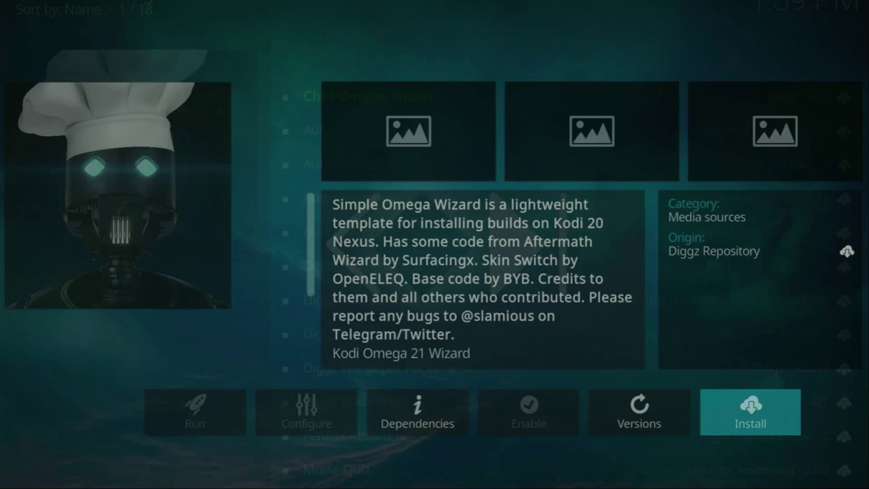
{"action": "key", "text": "Return"}
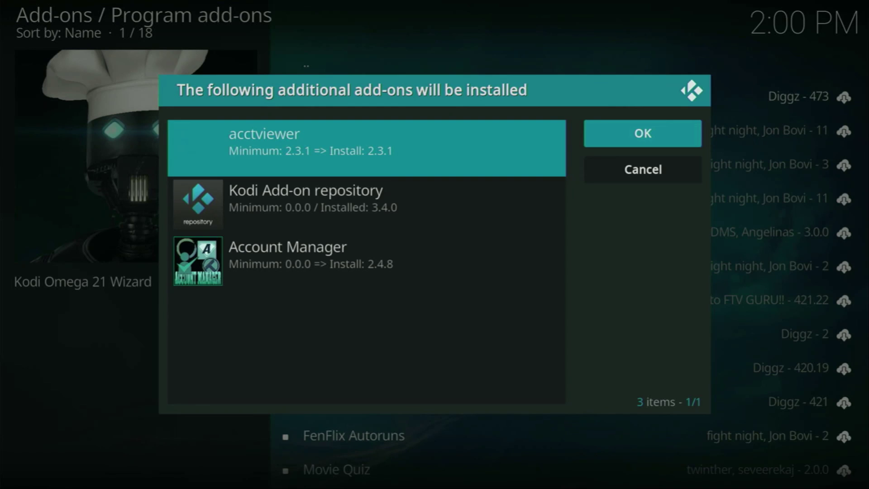
{"action": "key", "text": "Return"}
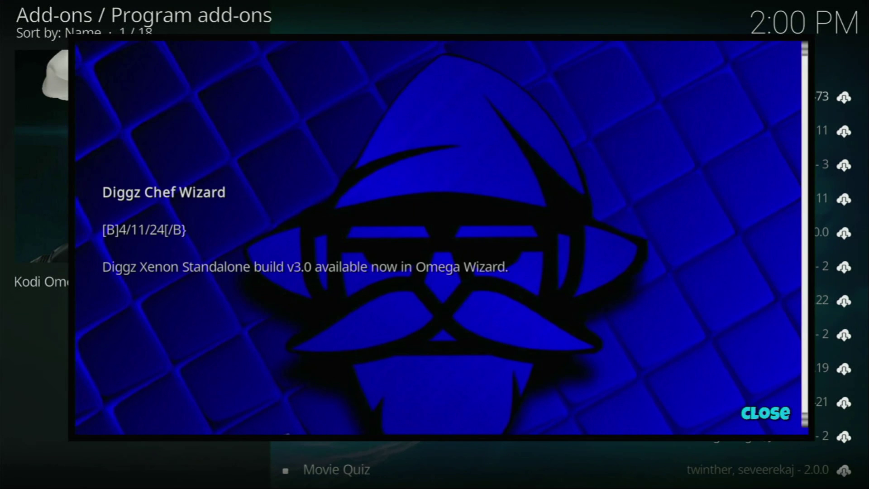
Step: Close the Diggz Chef Wizard notice and agree to install a build now
{"action": "key", "text": "Return"}
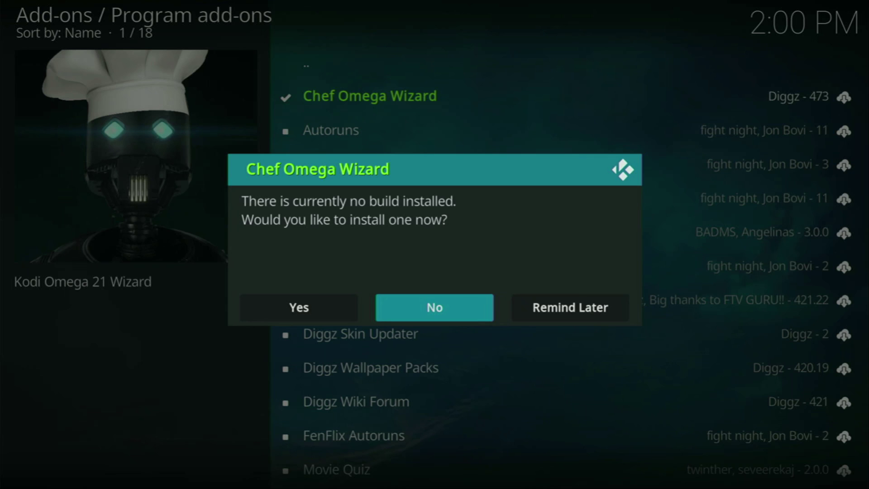
{"action": "key", "text": "Left"}
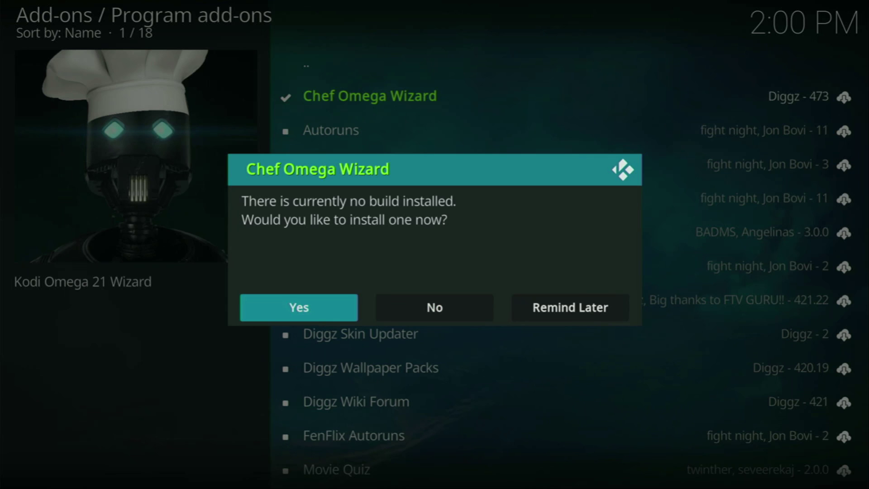
{"action": "key", "text": "Return"}
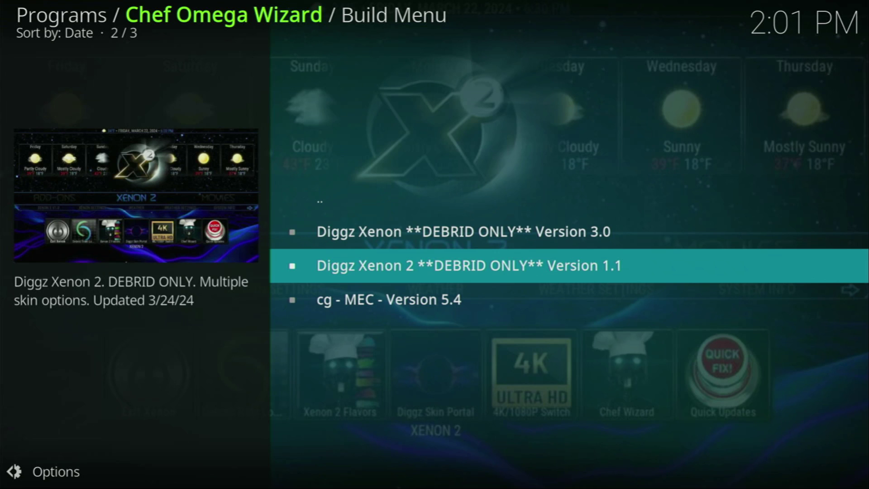
Step: Install the Diggz Xenon 2 **DEBRID ONLY** Version 1.1 build, then force close Kodi and relaunch it
{"action": "key", "text": "Return"}
{"action": "key", "text": "Return"}
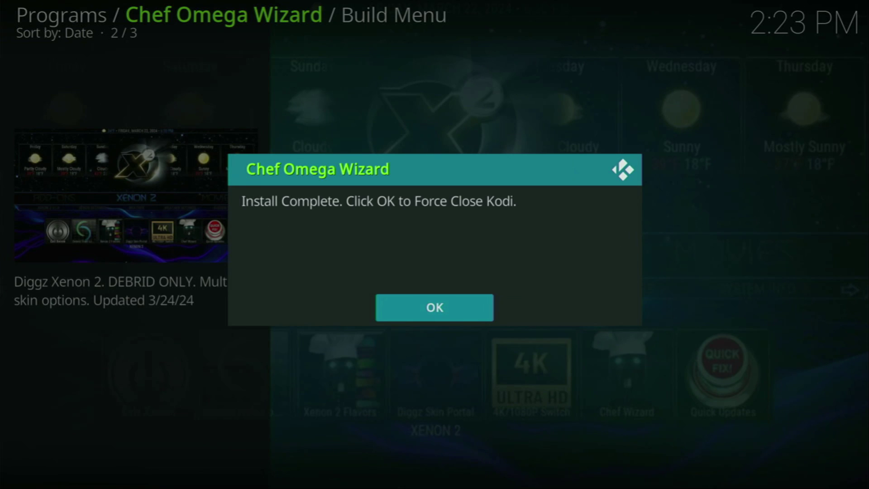
{"action": "key", "text": "Return"}
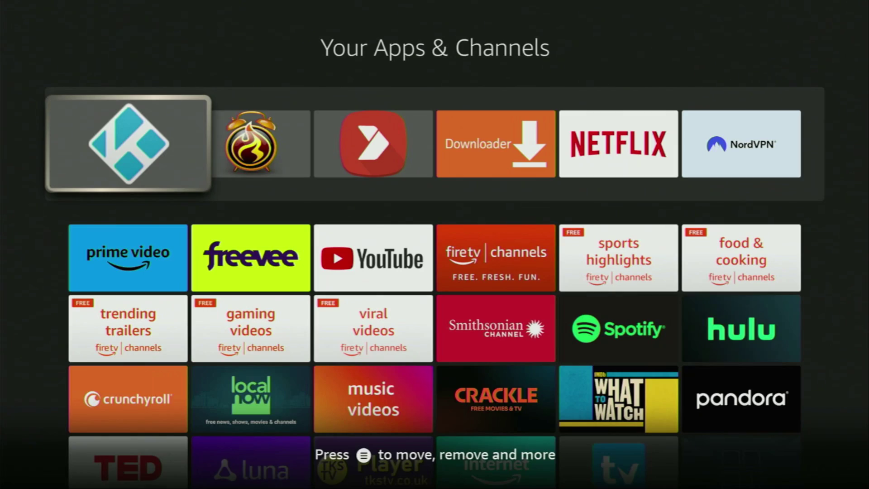
{"action": "key", "text": "Return"}
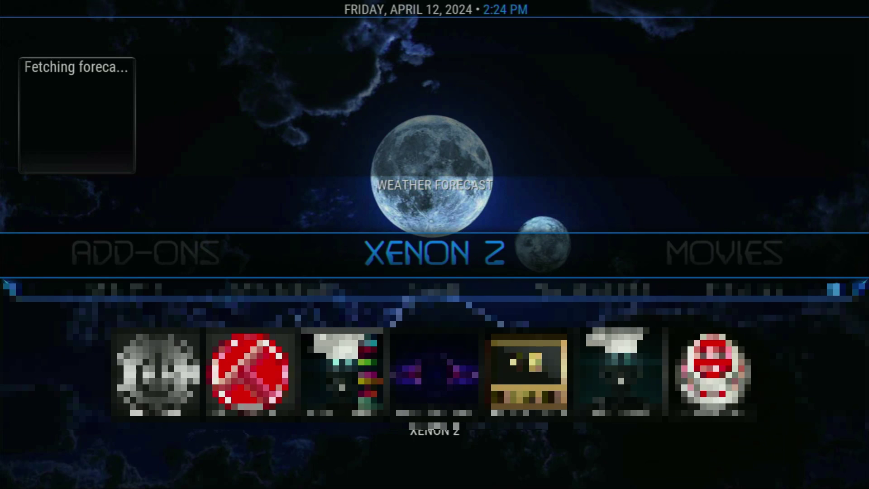
Step: Look through the new build's home menu categories, such as Movies, TV Shows, Trakt Movies, Music, Favourites and TV Guide
{"action": "key", "text": "Right"}
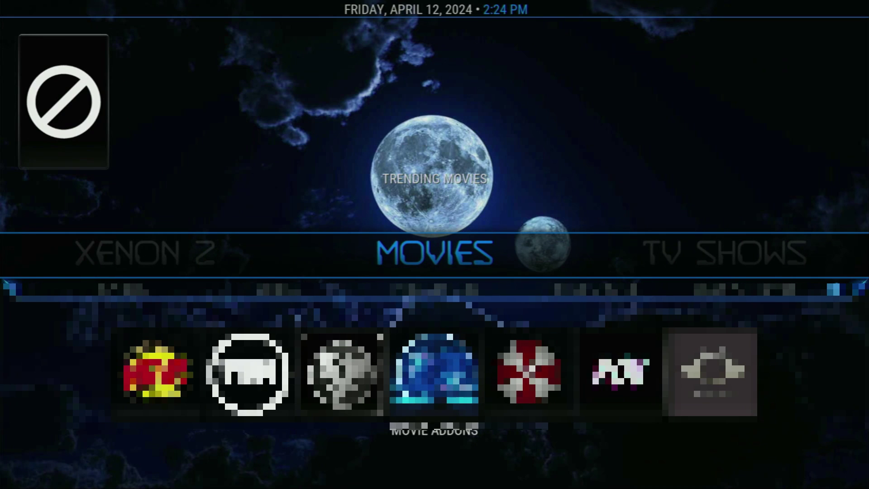
{"action": "key", "text": "Right"}
{"action": "key", "text": "Right"}
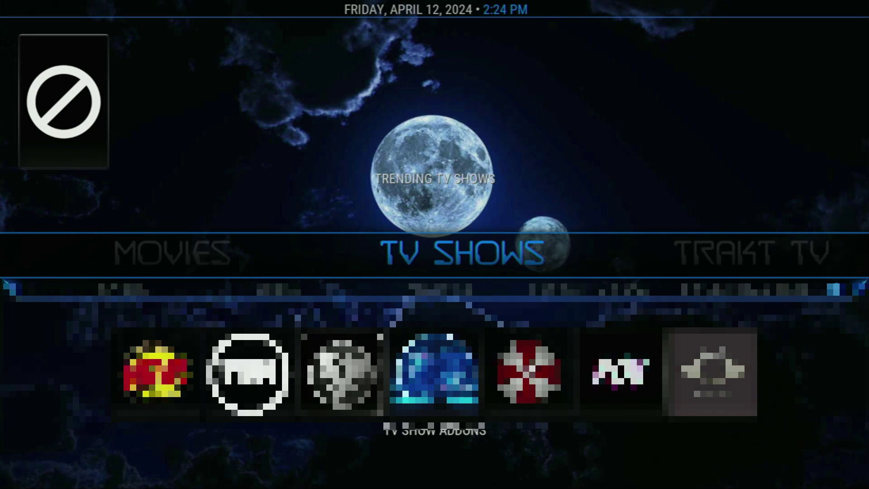
{"action": "key", "text": "Right"}
{"action": "key", "text": "Right"}
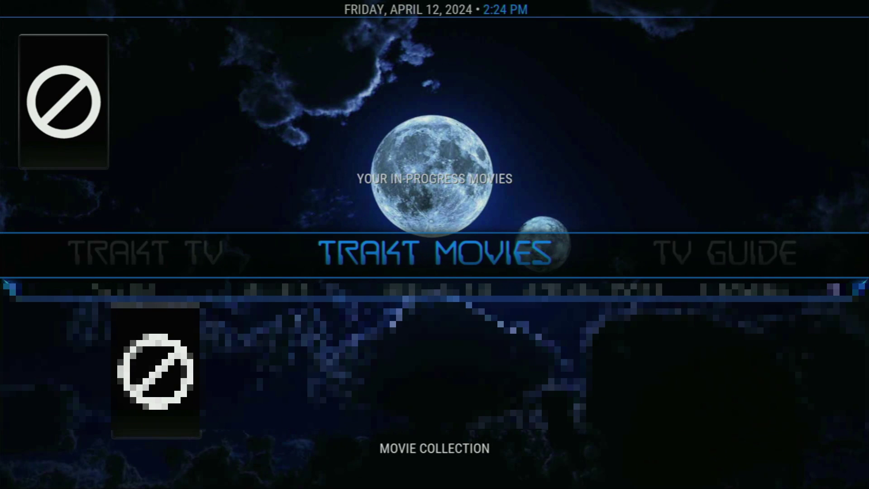
{"action": "key", "text": "Right"}
{"action": "key", "text": "Right"}
{"action": "key", "text": "Right"}
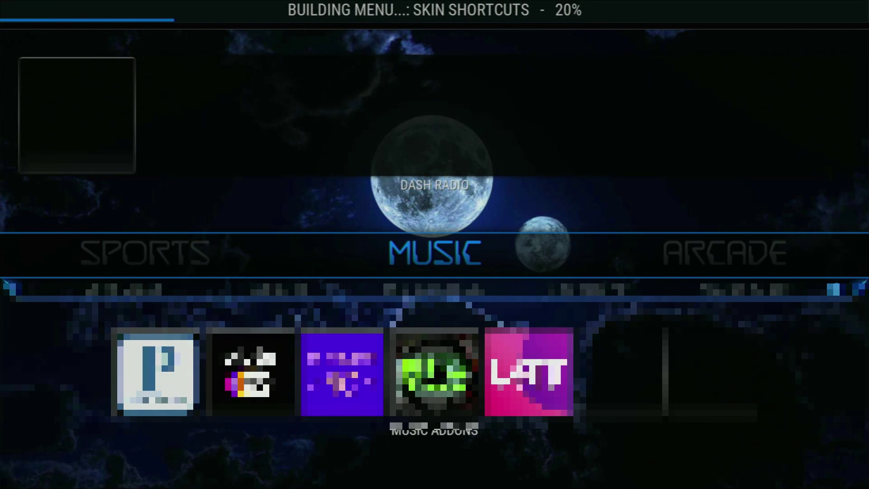
{"action": "key", "text": "Right"}
{"action": "key", "text": "Right"}
{"action": "key", "text": "Right"}
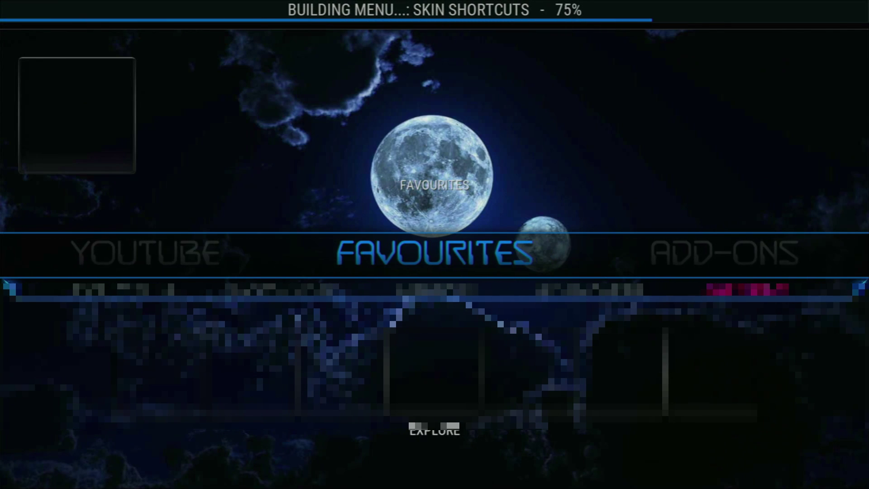
{"action": "key", "text": "Right"}
{"action": "key", "text": "Right"}
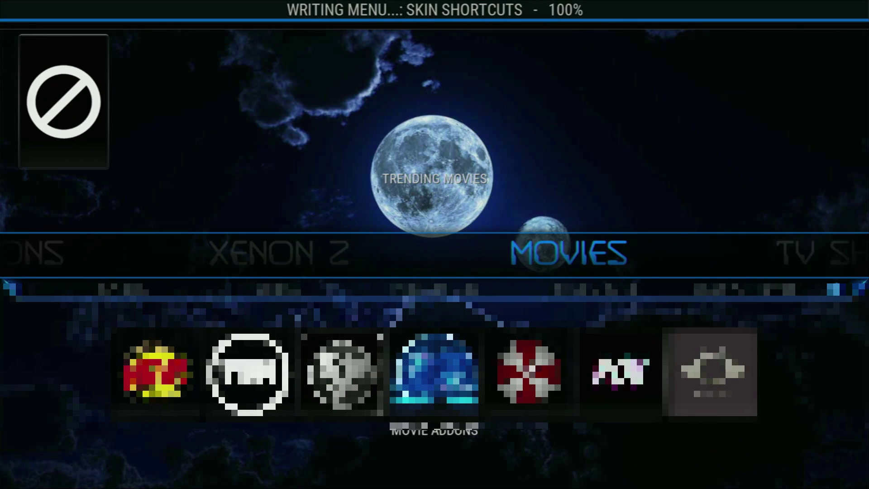
{"action": "key", "text": "Left"}
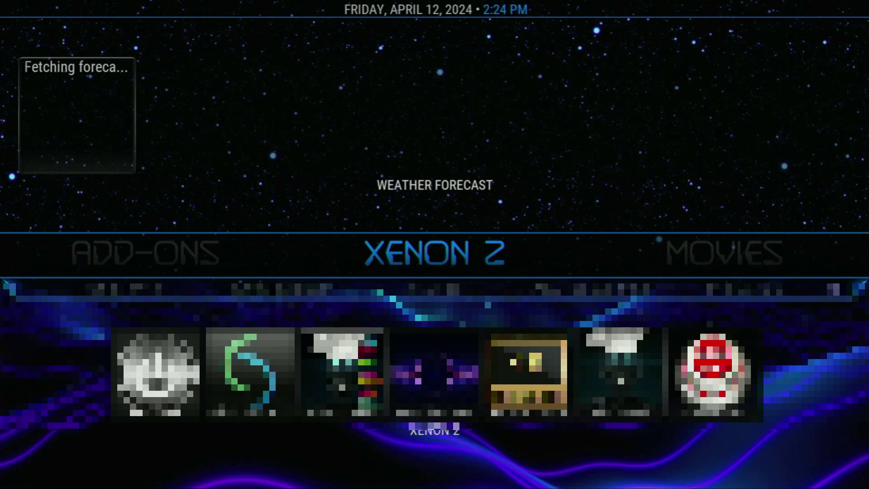
{"action": "key", "text": "Left"}
{"action": "key", "text": "Left"}
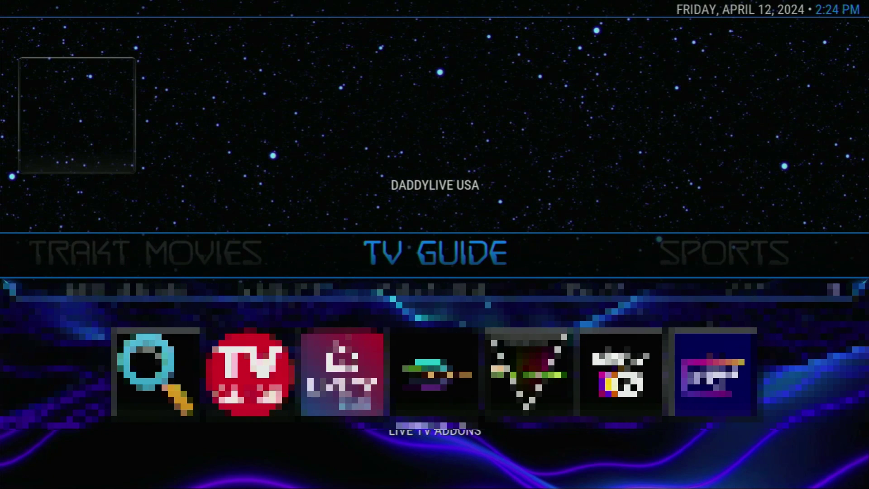